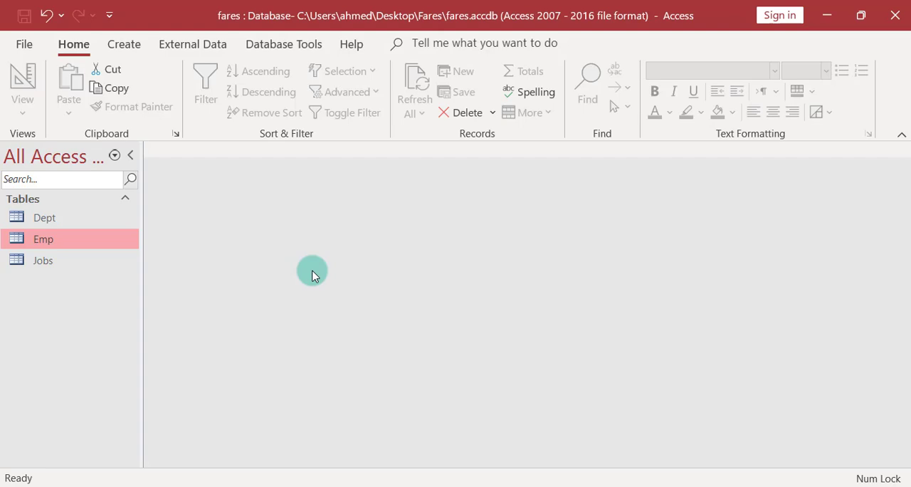
Open the Emp, Dept and Jobs tables to view their records.
click(37, 218)
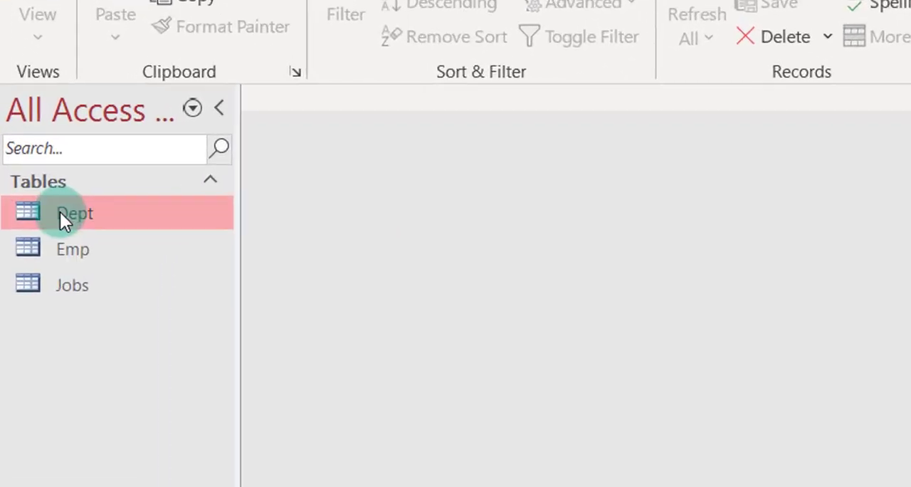
double_click(67, 250)
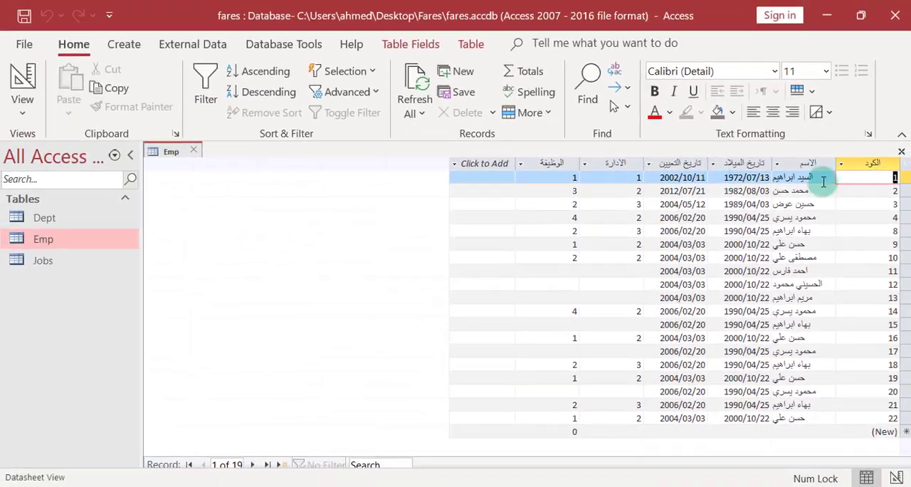
double_click(37, 217)
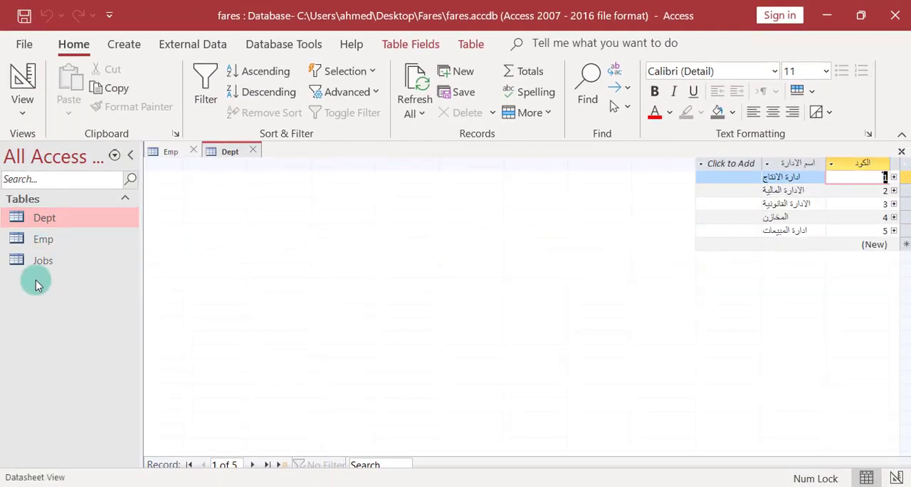
double_click(35, 260)
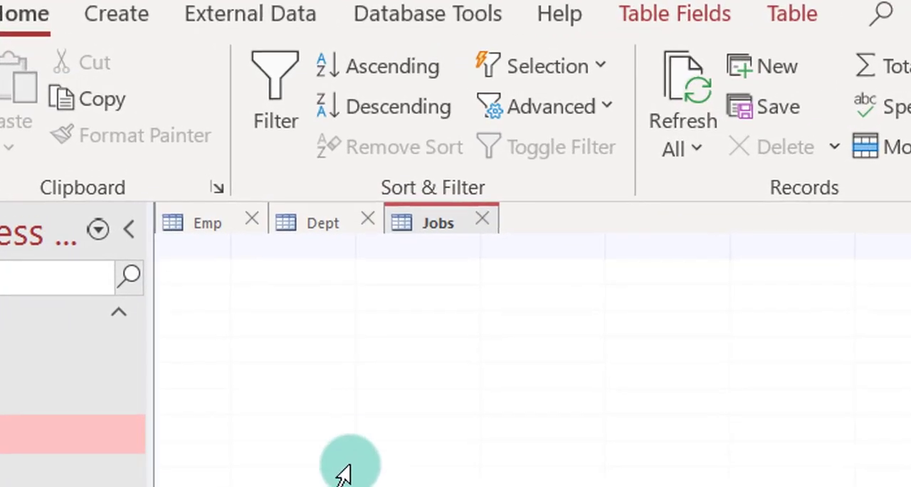
Start a Simple Query Wizard query and select the Empname and EmpBirth fields from the Emp table.
click(128, 15)
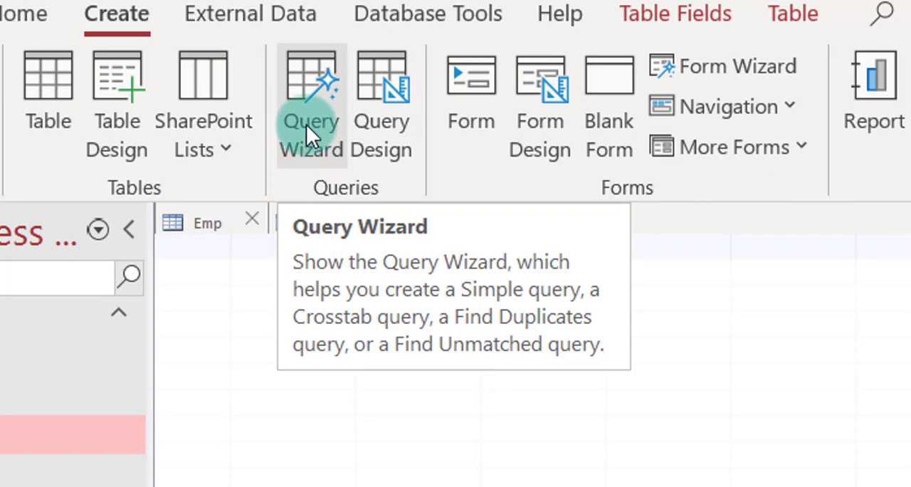
click(287, 114)
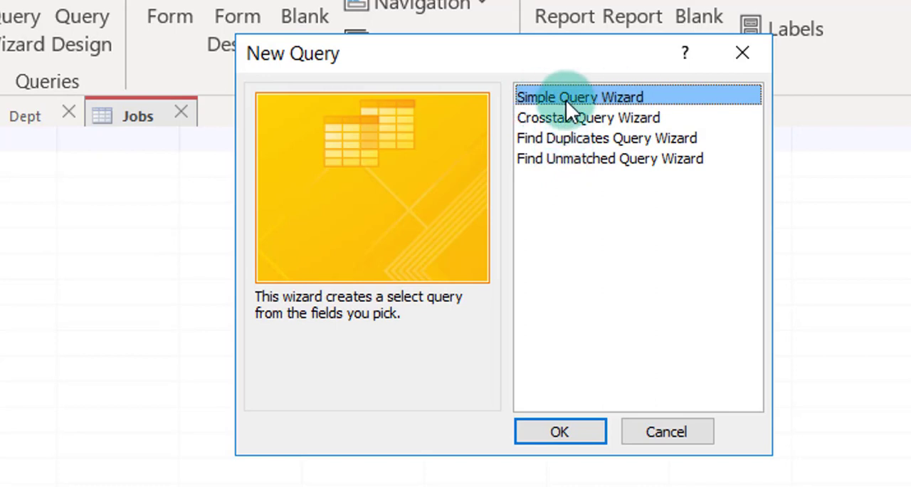
click(557, 433)
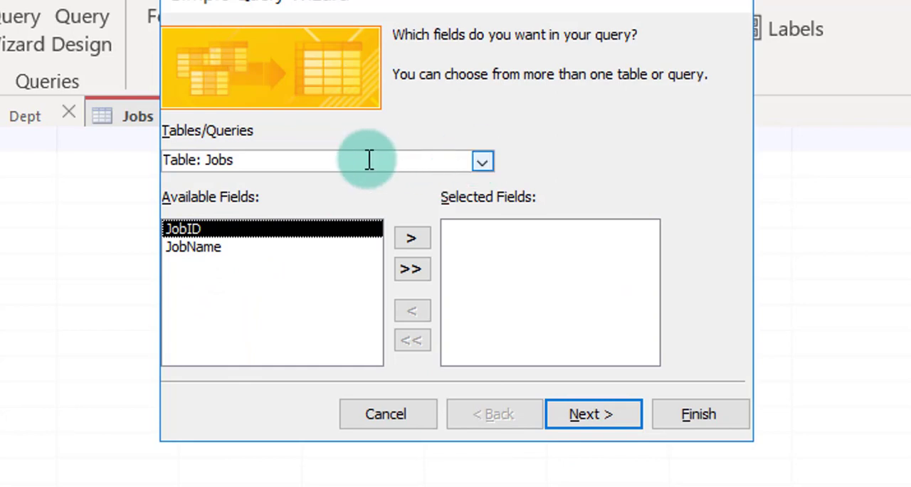
click(484, 161)
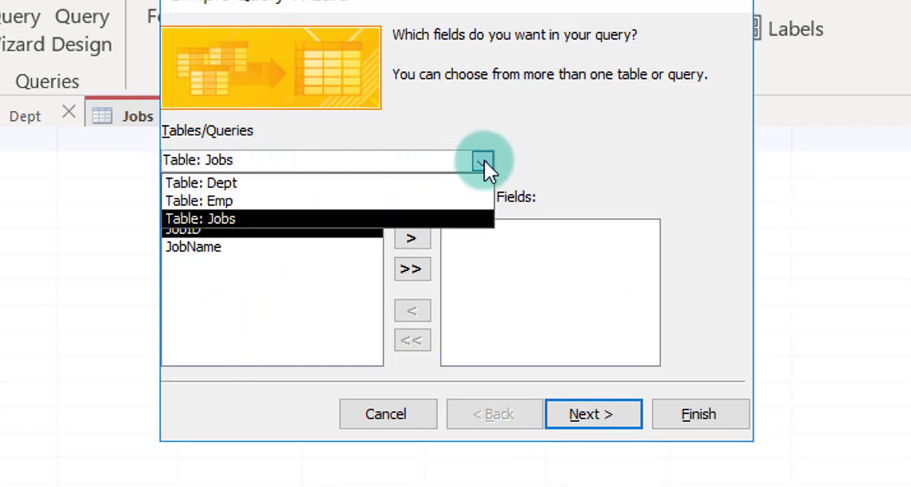
click(278, 202)
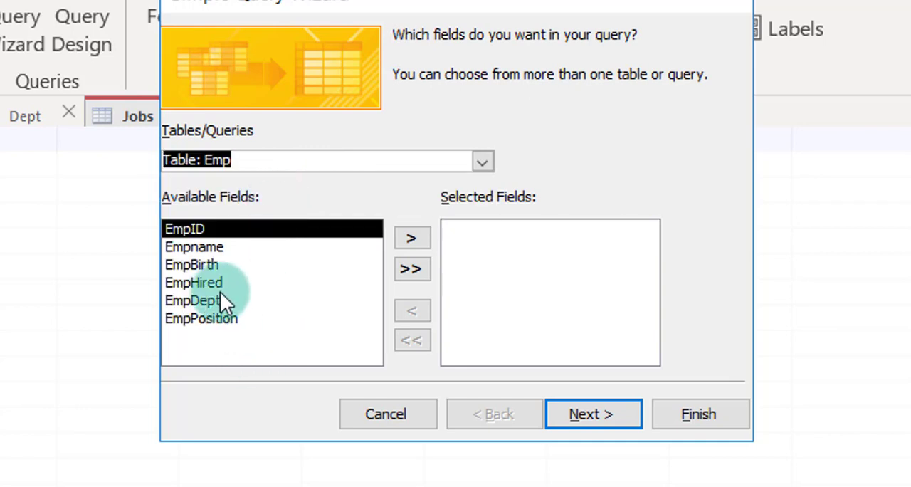
double_click(199, 246)
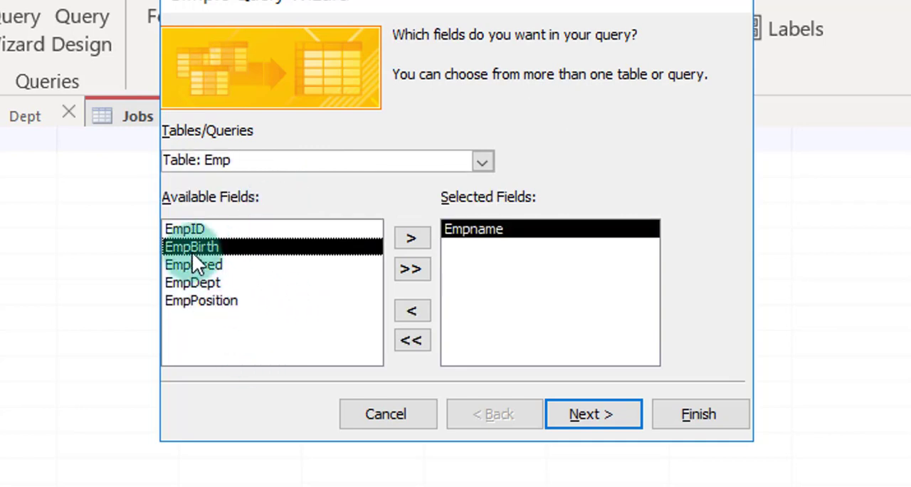
double_click(191, 245)
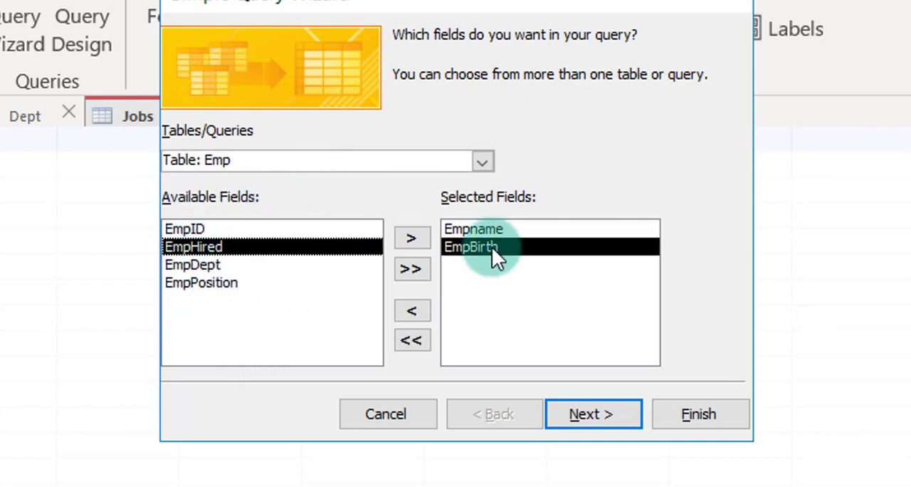
Include the DeptName field from the Dept table in the wizard's selected fields.
click(482, 162)
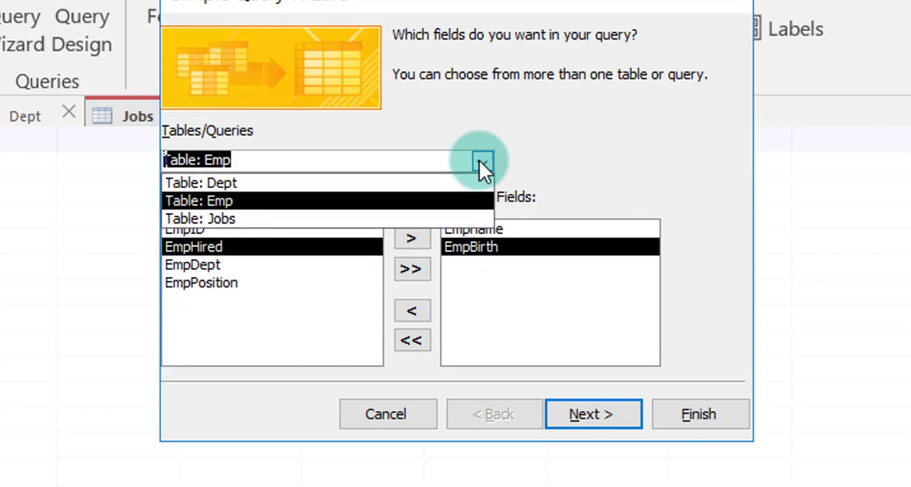
click(238, 183)
click(205, 249)
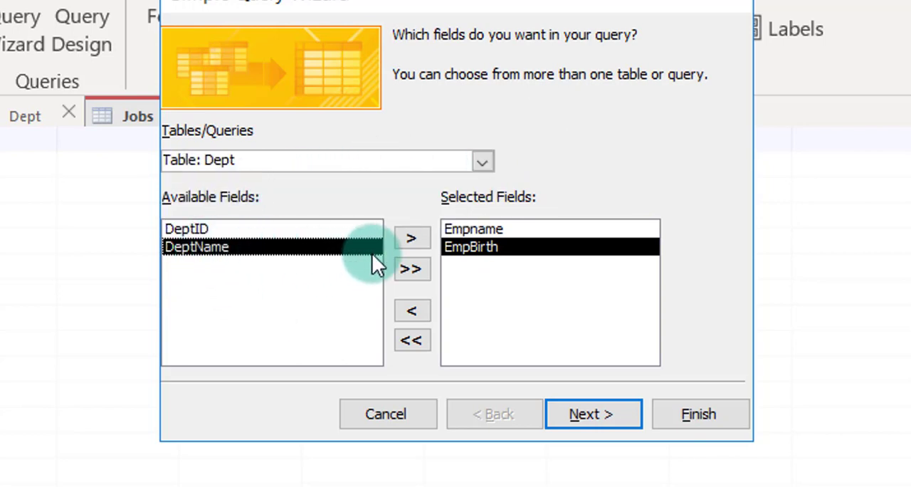
double_click(247, 247)
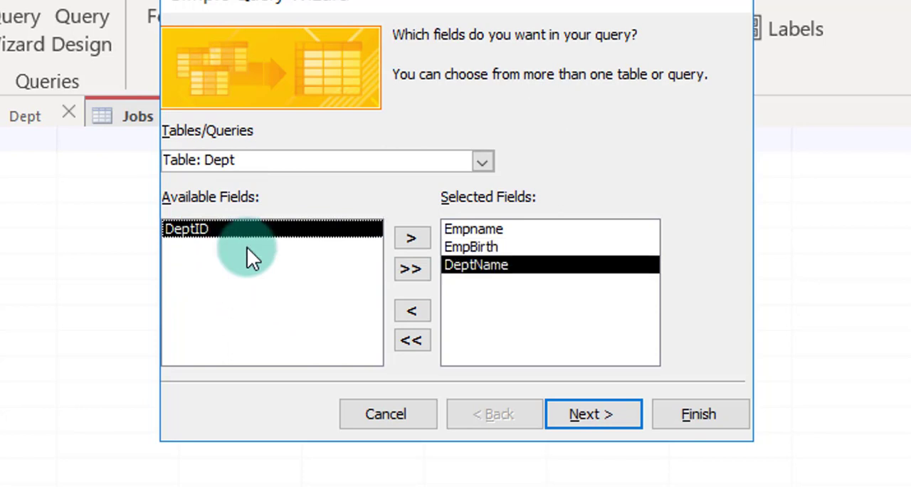
Include the JobName field from the Jobs table and finish the wizard, keeping the title Emp Query and opening the query to view information.
click(486, 160)
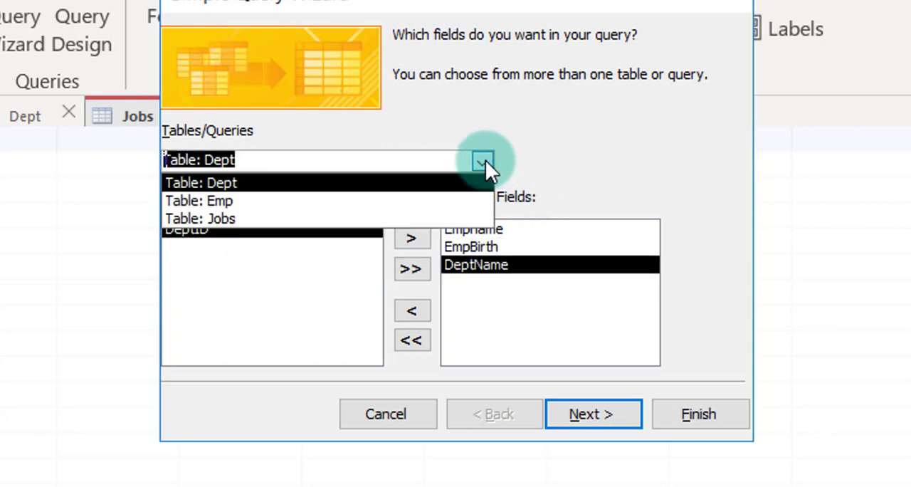
click(243, 217)
click(413, 238)
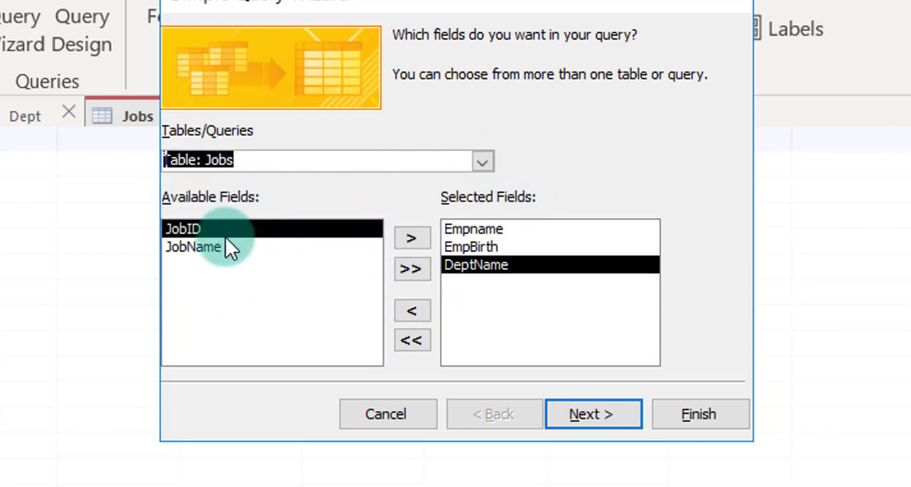
click(207, 245)
click(413, 237)
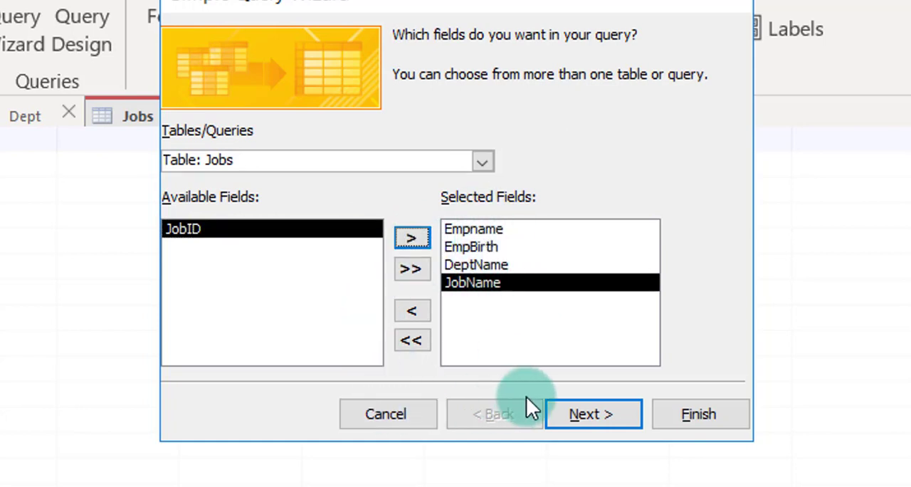
click(582, 416)
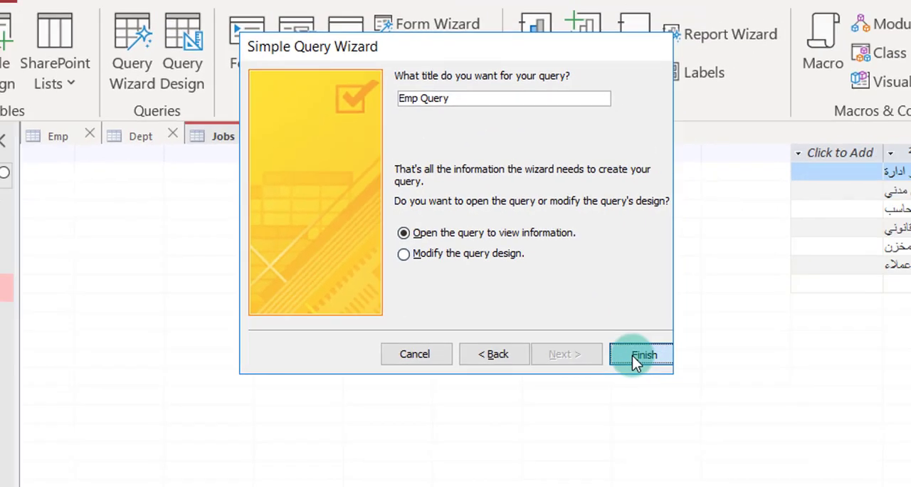
click(706, 415)
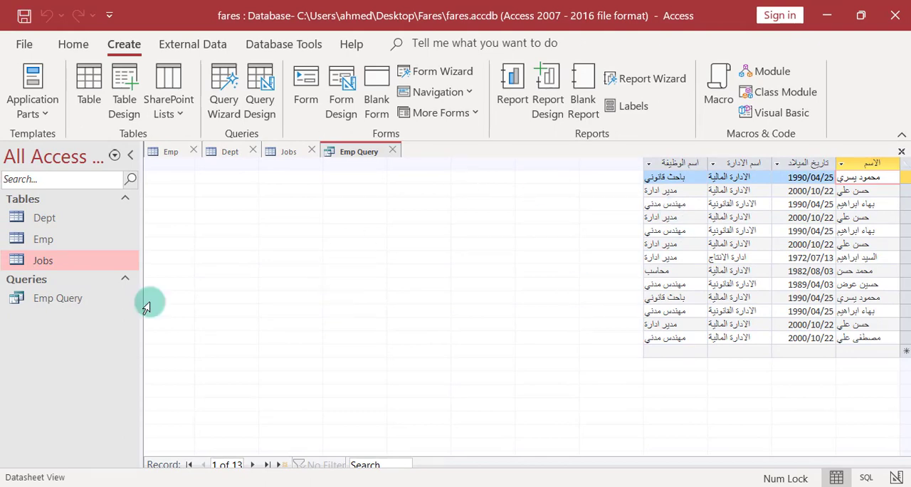
View Emp Query in Design View, including its table links and field grid, and close the query.
click(62, 302)
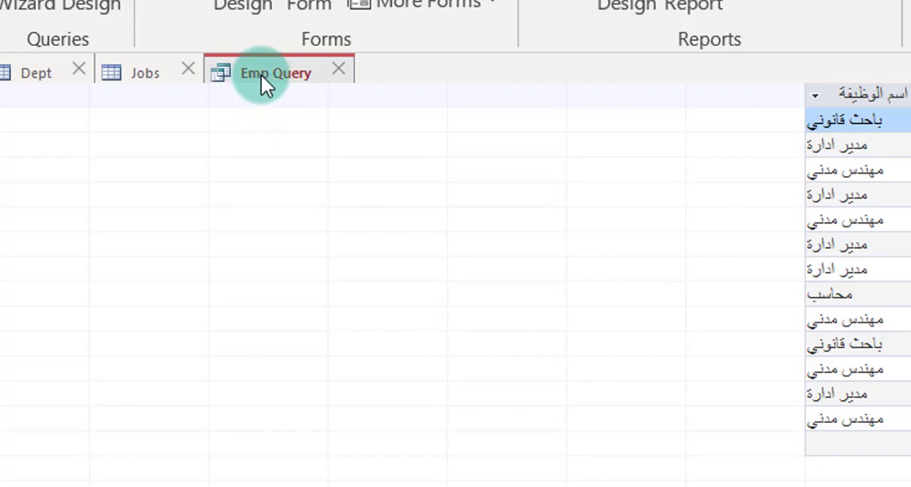
right_click(261, 74)
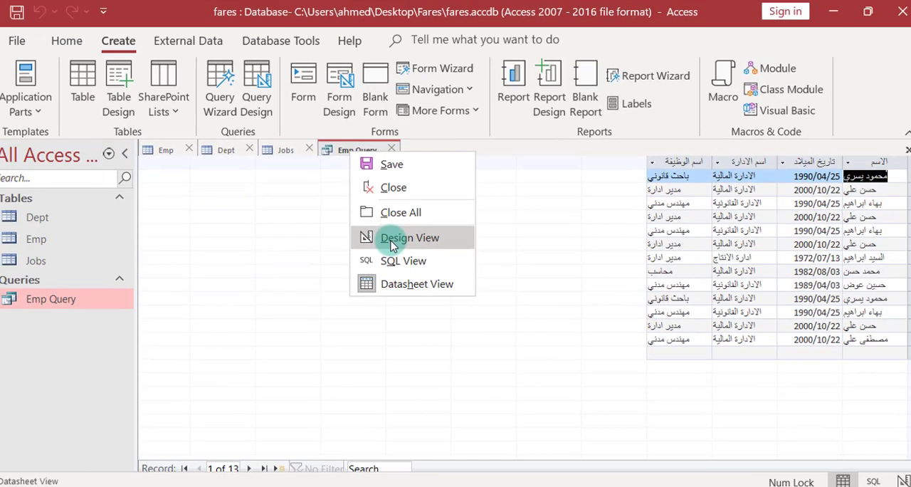
click(328, 234)
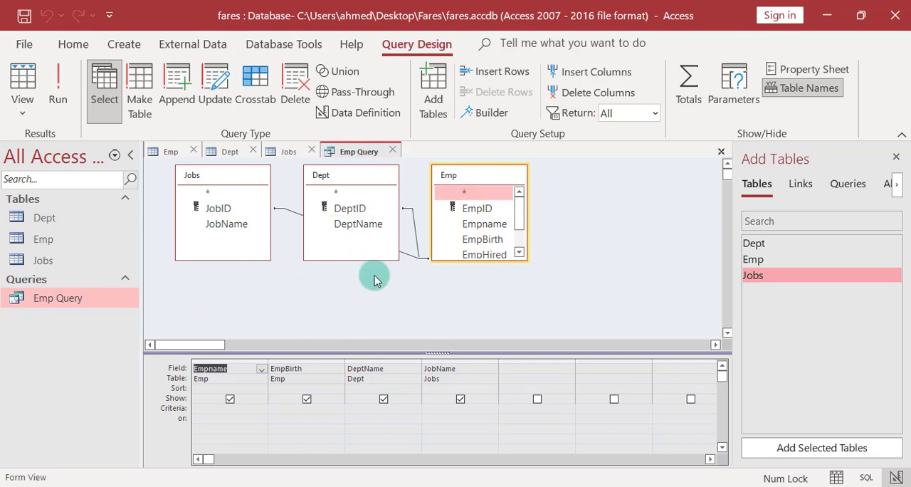
click(722, 154)
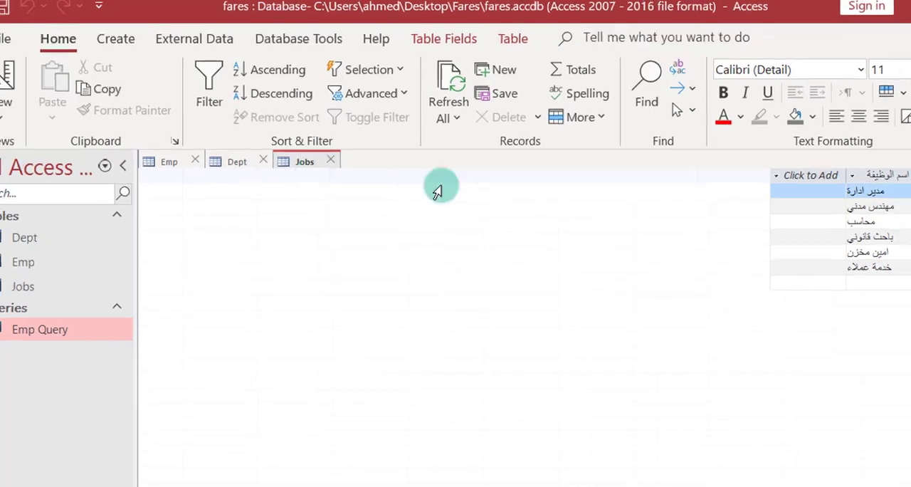
Create a blank query in Design view and browse the tables, links and queries that can be added.
click(80, 27)
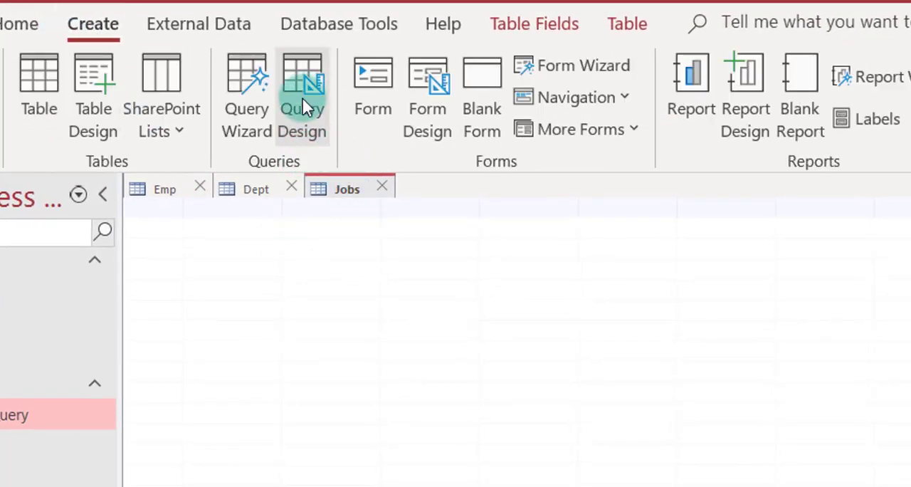
click(303, 107)
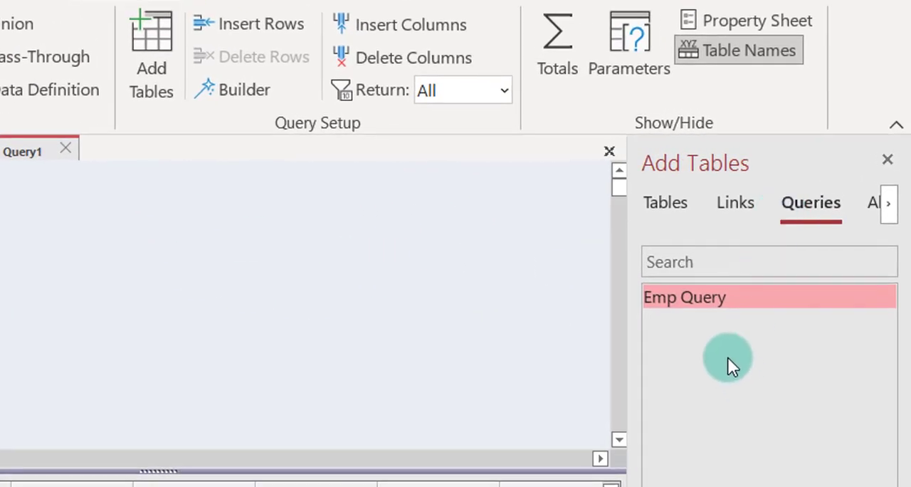
click(887, 160)
click(153, 60)
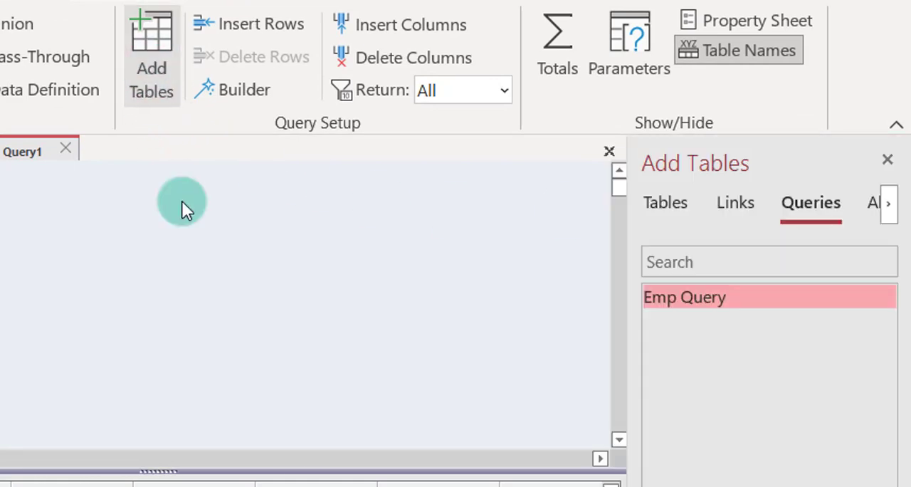
click(667, 214)
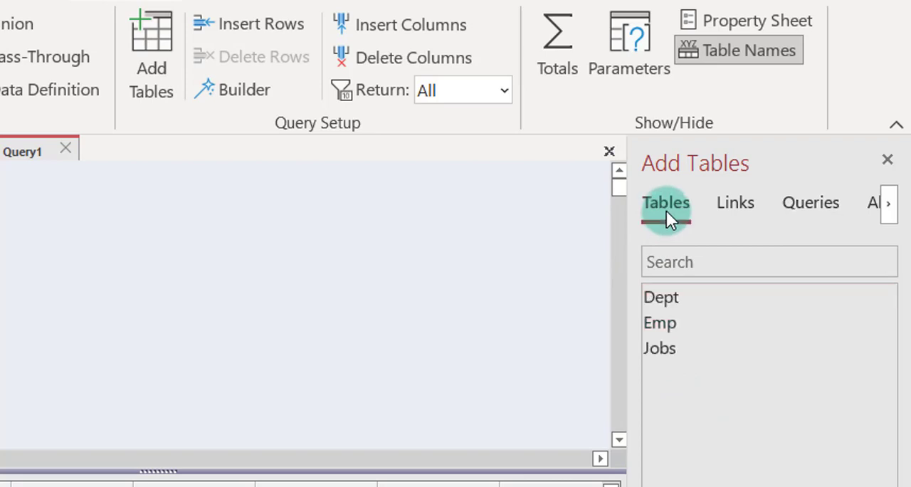
click(798, 208)
click(742, 208)
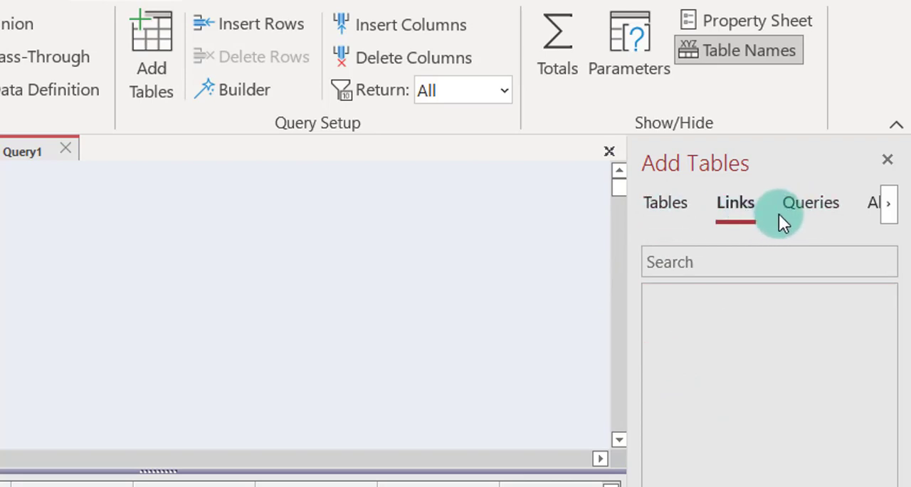
click(869, 203)
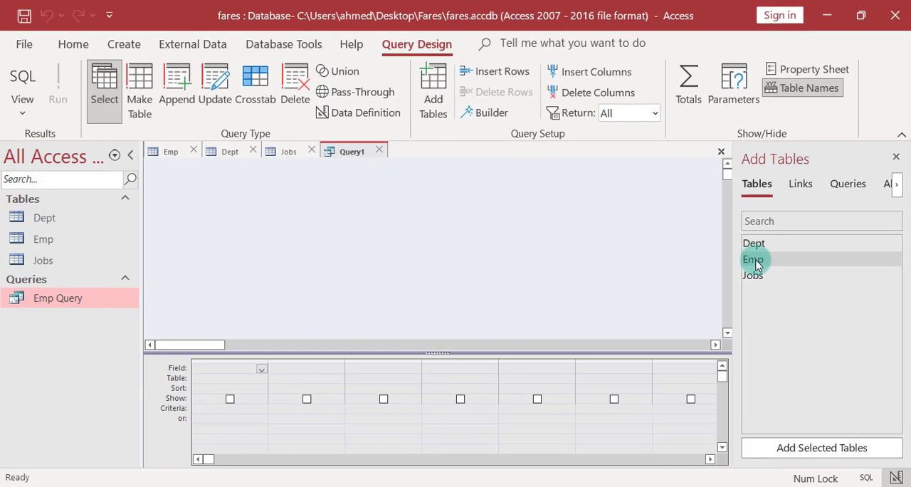
Add the Emp, Dept and Jobs tables to the new query's design area.
double_click(660, 322)
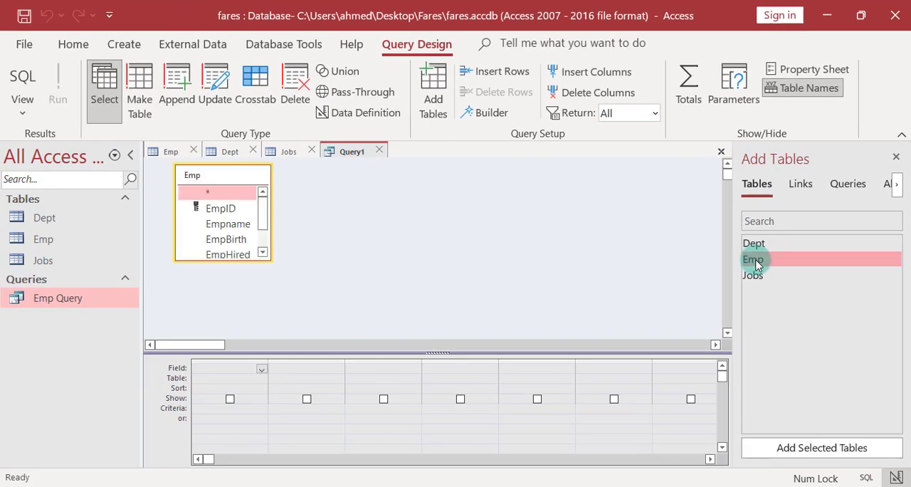
drag(746, 243, 360, 203)
drag(759, 280, 513, 216)
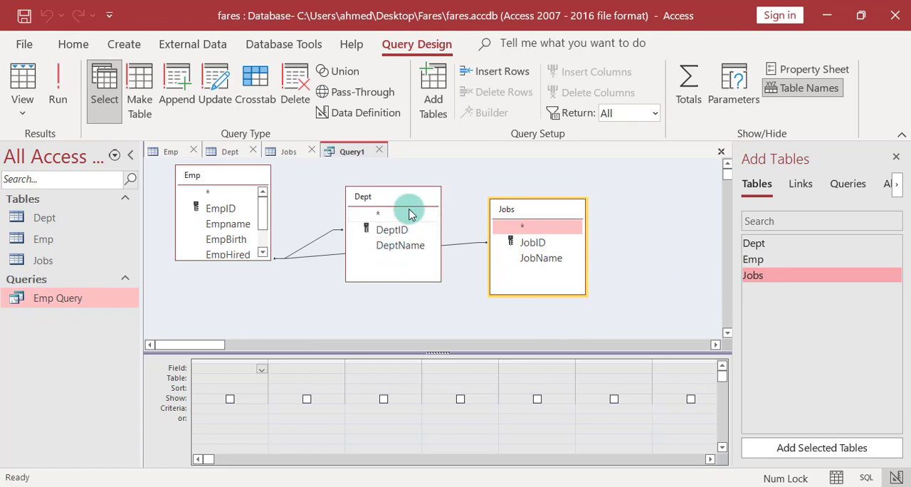
Rearrange the table boxes in the query design so that Emp sits between Dept and Jobs.
drag(242, 177, 455, 183)
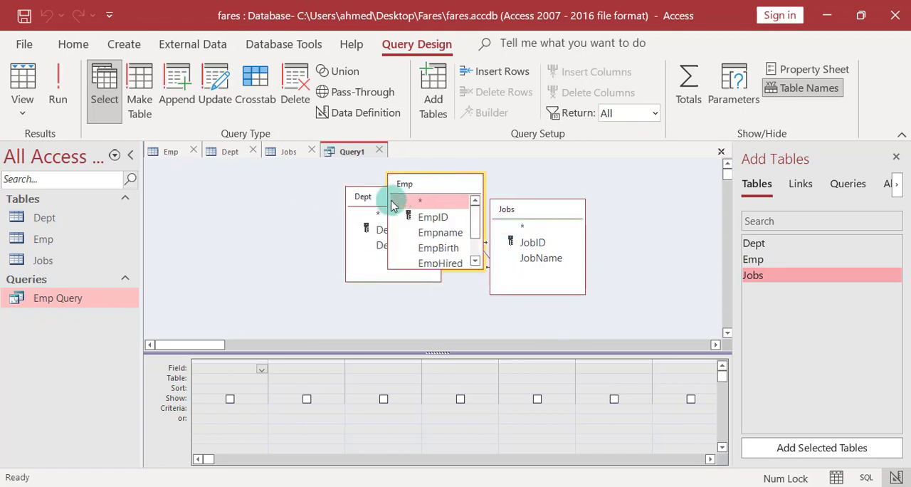
drag(365, 205, 200, 211)
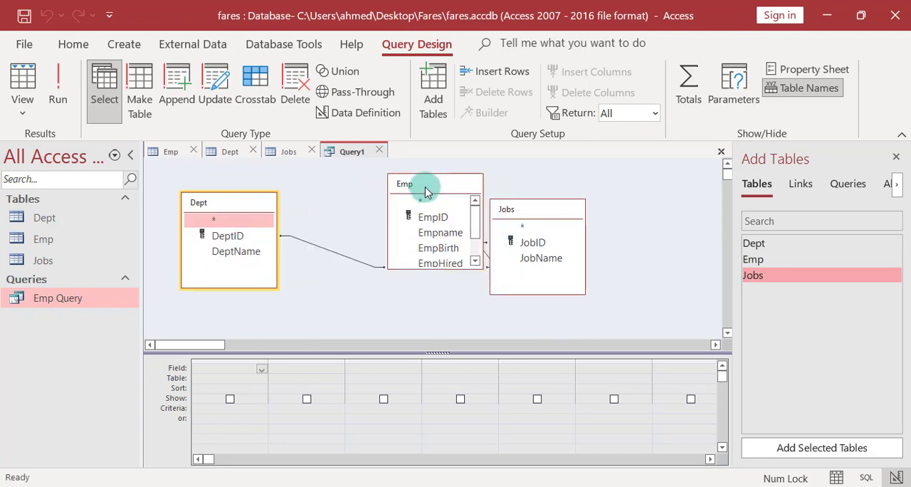
drag(428, 189, 385, 191)
drag(516, 212, 511, 198)
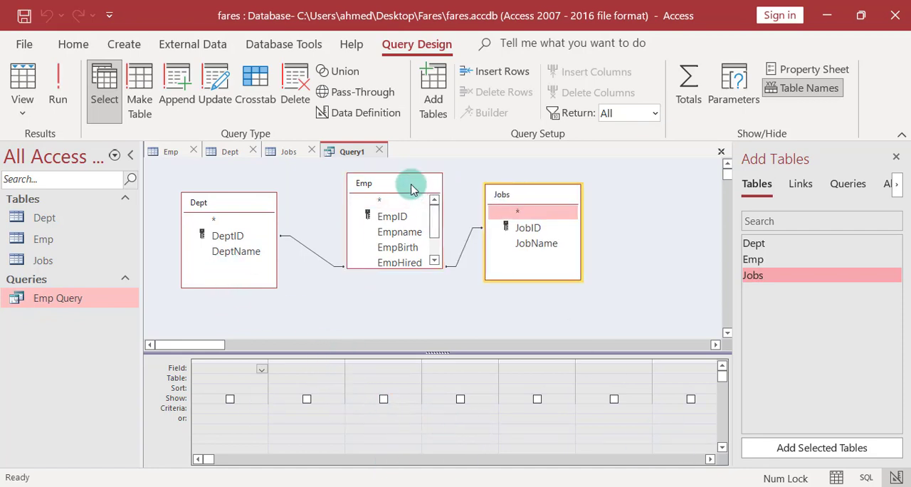
drag(403, 185, 381, 185)
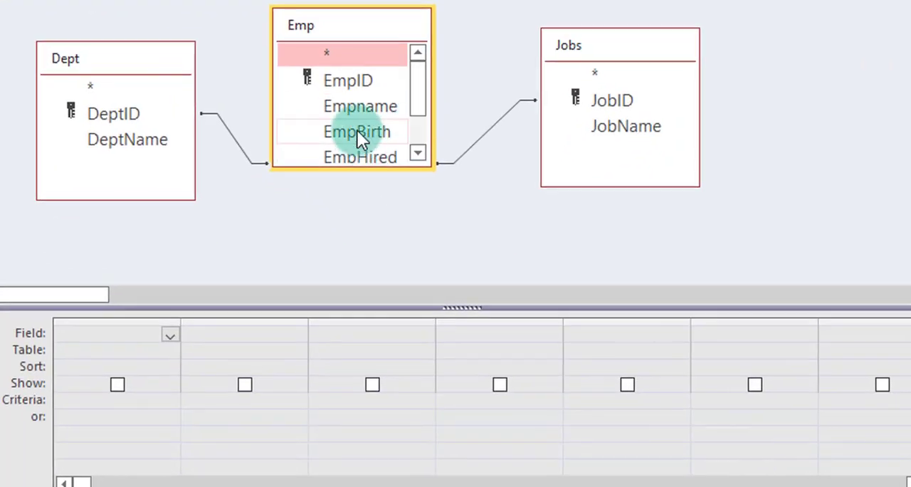
Add the EmpBirth, DeptName, Empname, JobName and EmpHired fields, in that order, to the query's field grid.
double_click(358, 134)
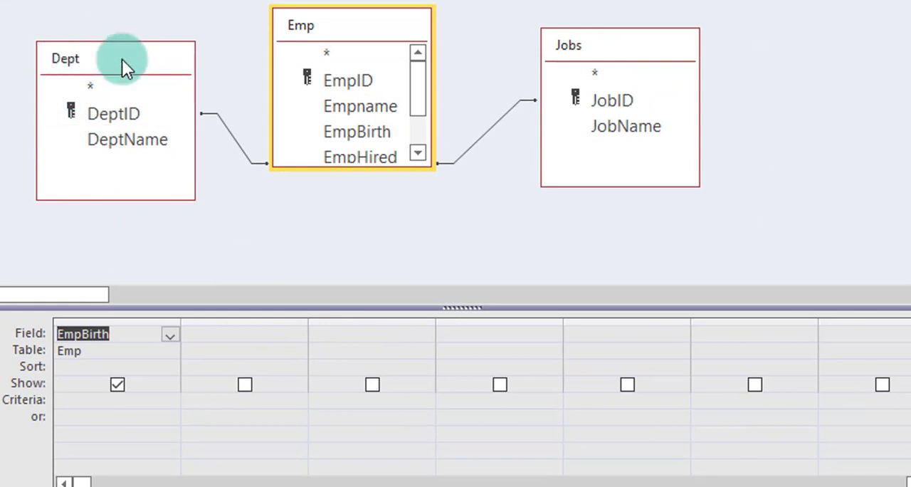
double_click(129, 141)
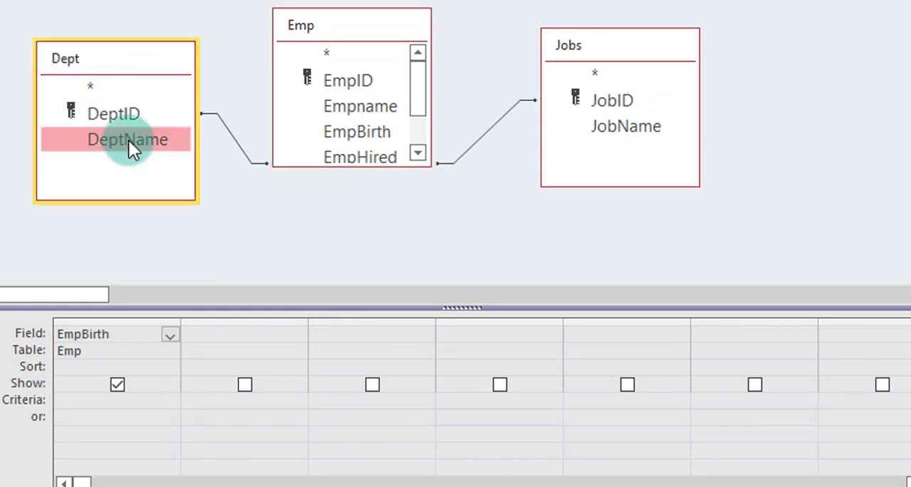
double_click(368, 107)
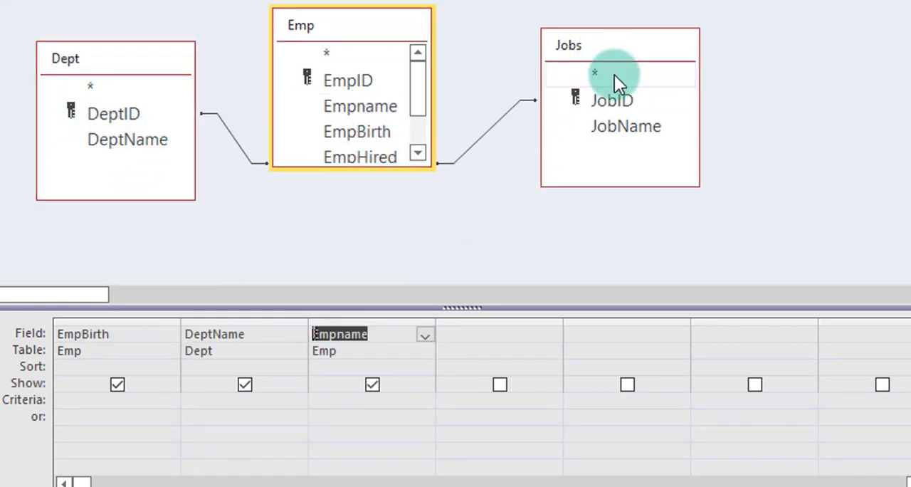
double_click(619, 126)
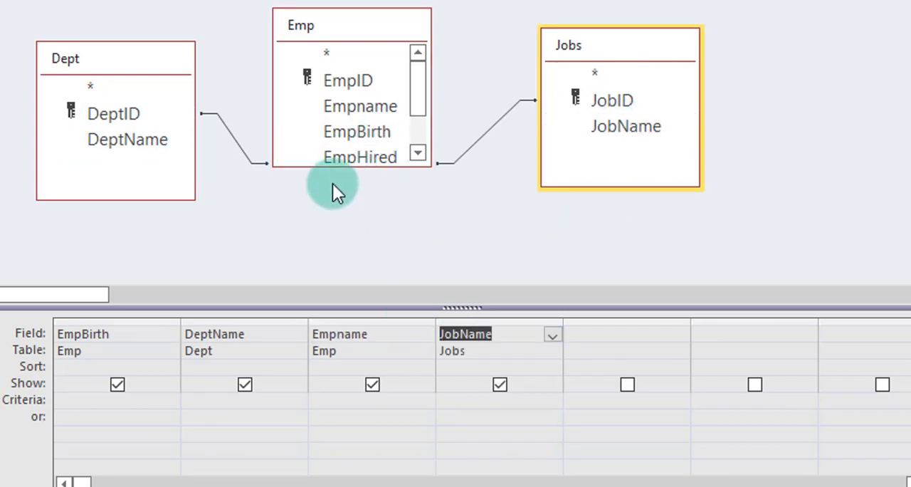
double_click(354, 158)
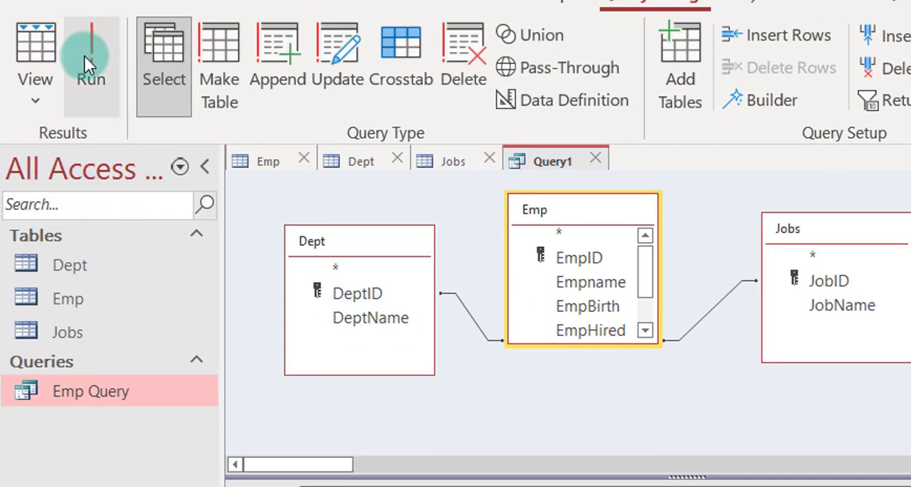
Run the query and switch between its Design View and Datasheet View to examine the records.
click(86, 59)
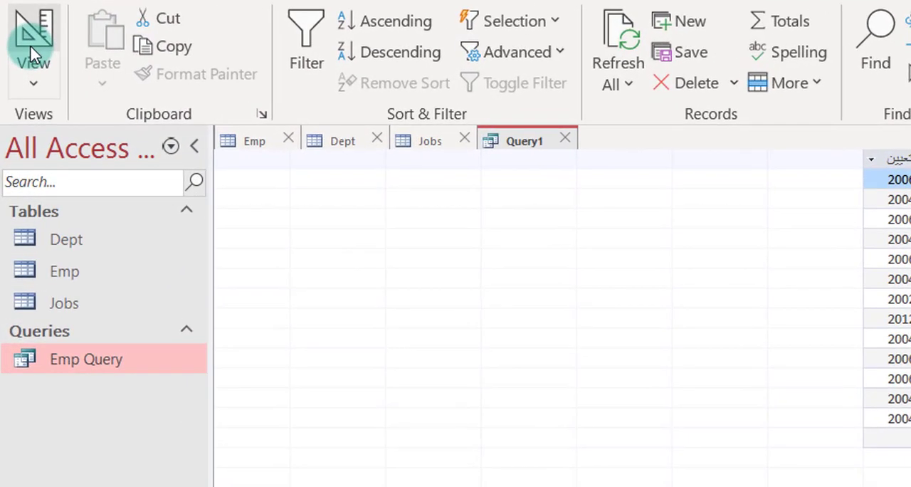
click(20, 87)
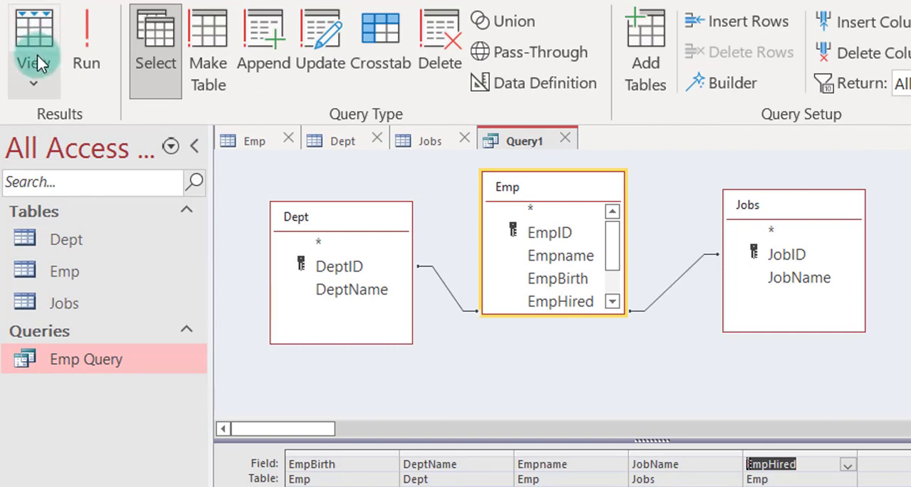
click(33, 41)
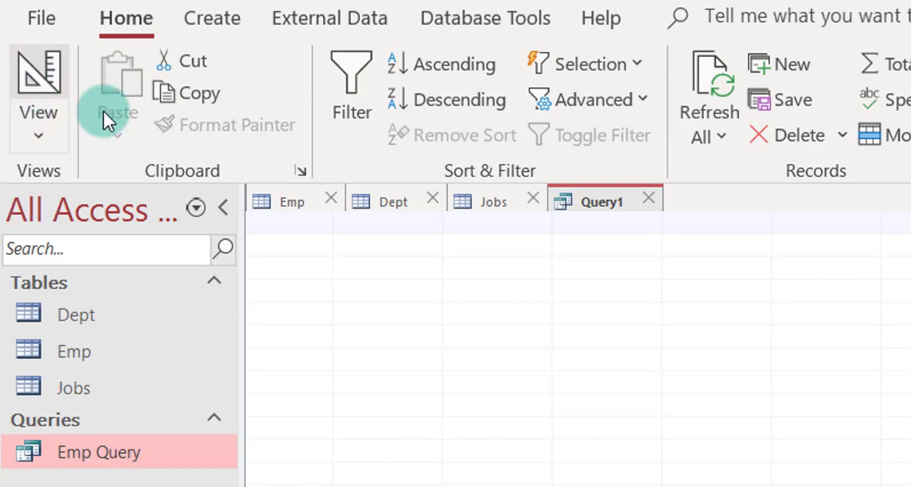
In Design View, move the Empname column first and DeptName after JobName, and view the reordered results.
right_click(596, 203)
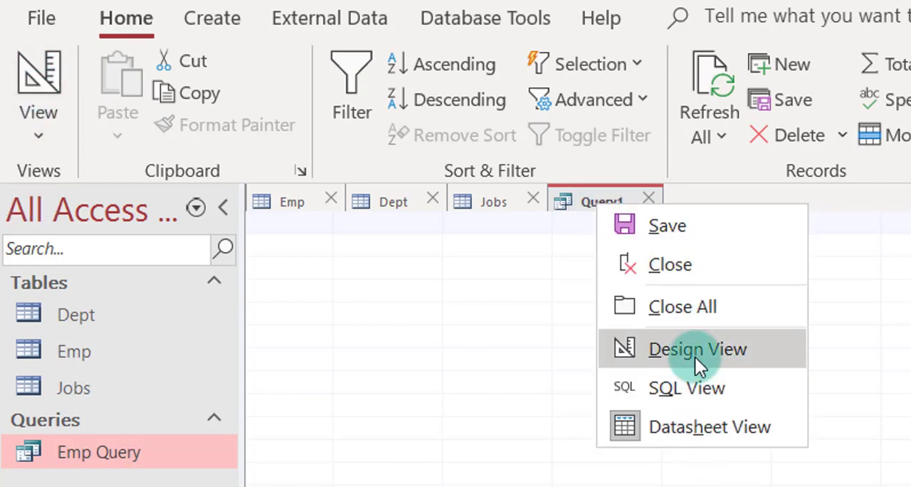
click(643, 356)
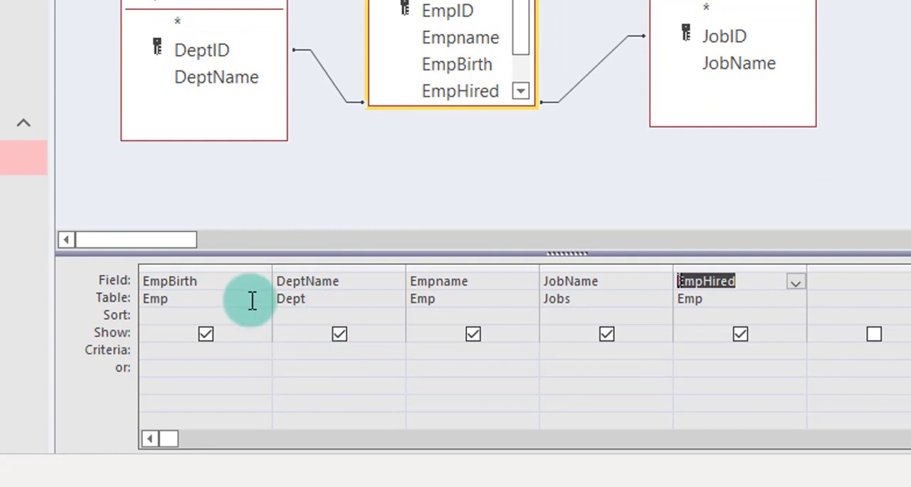
click(465, 270)
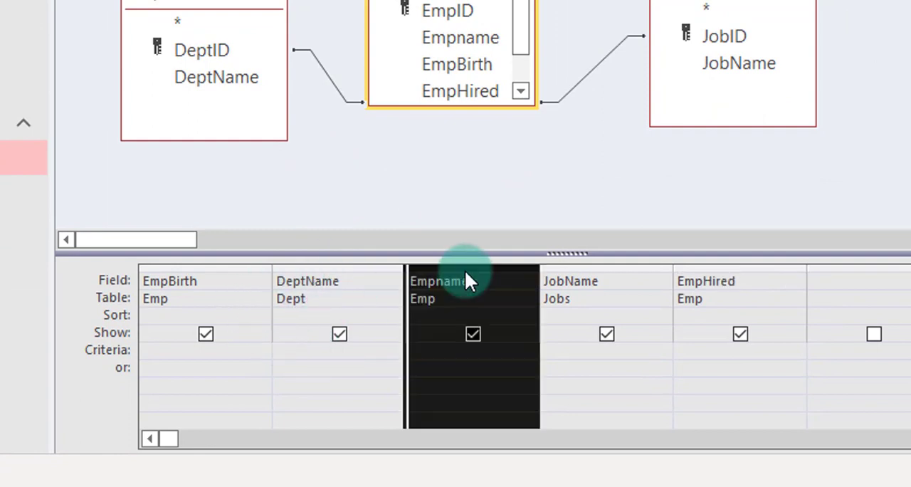
drag(465, 270, 175, 266)
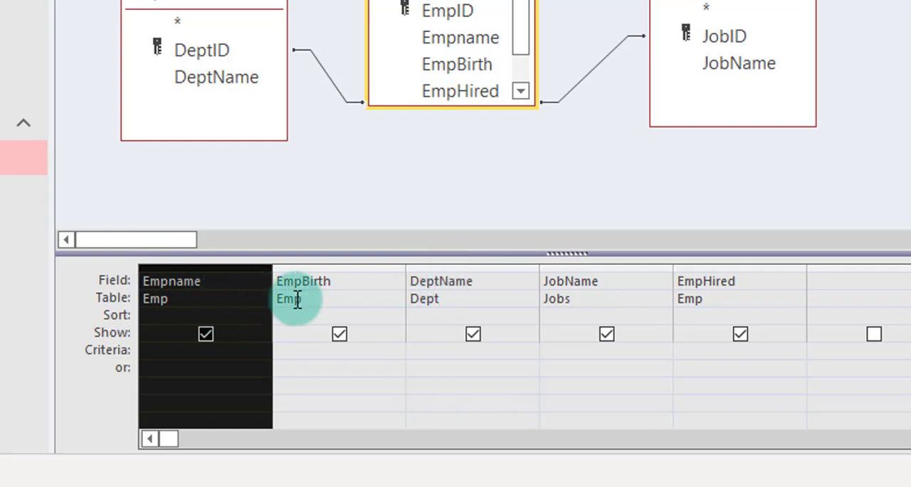
click(428, 271)
drag(432, 271, 606, 273)
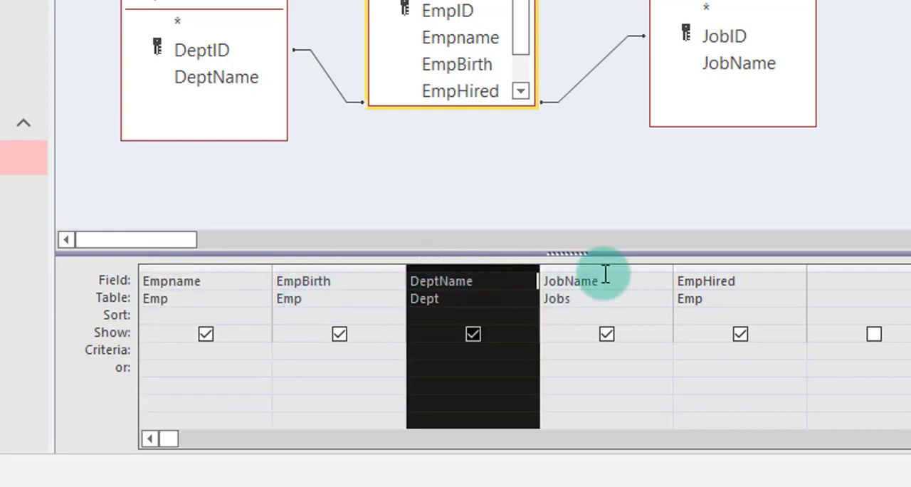
drag(488, 270, 681, 273)
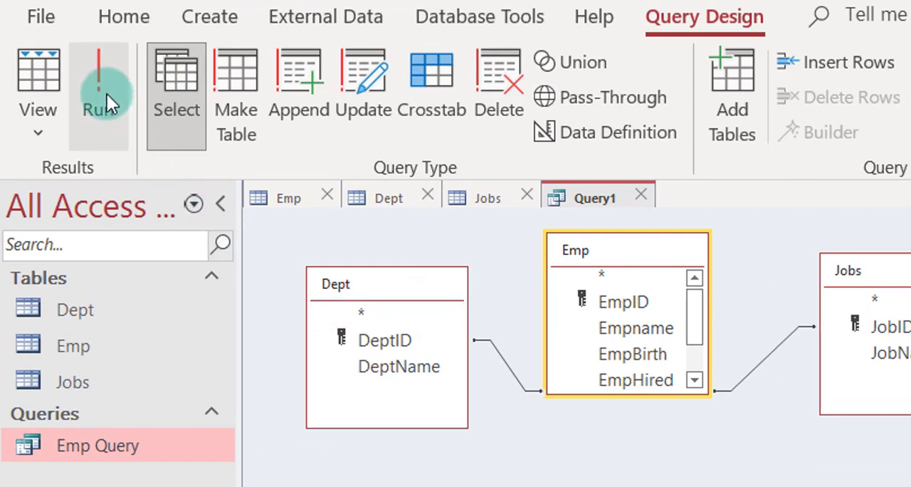
click(41, 76)
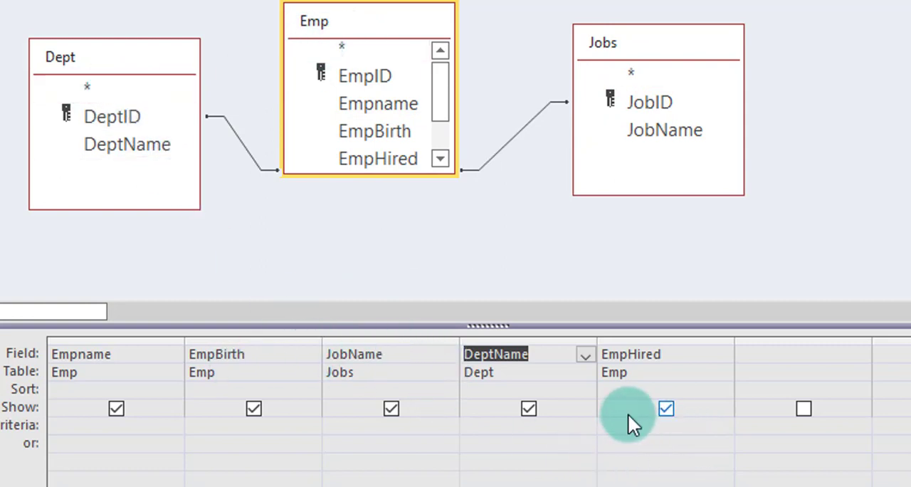
Hide the EmpHired, DeptName, JobName and EmpBirth columns from the query output and view the datasheet.
click(664, 409)
click(527, 410)
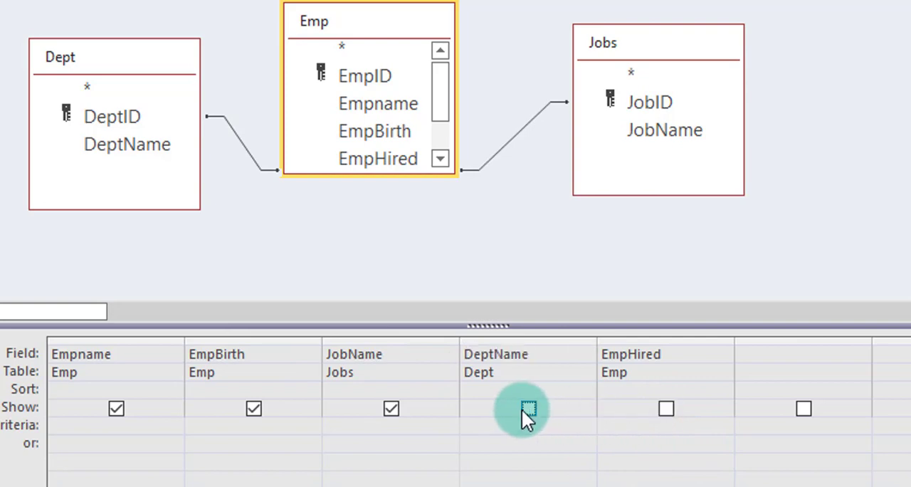
click(383, 408)
click(254, 408)
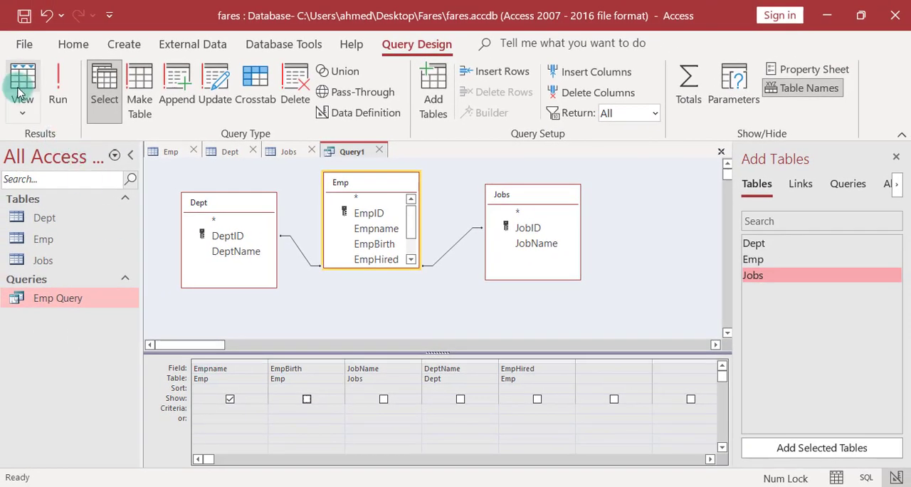
click(22, 87)
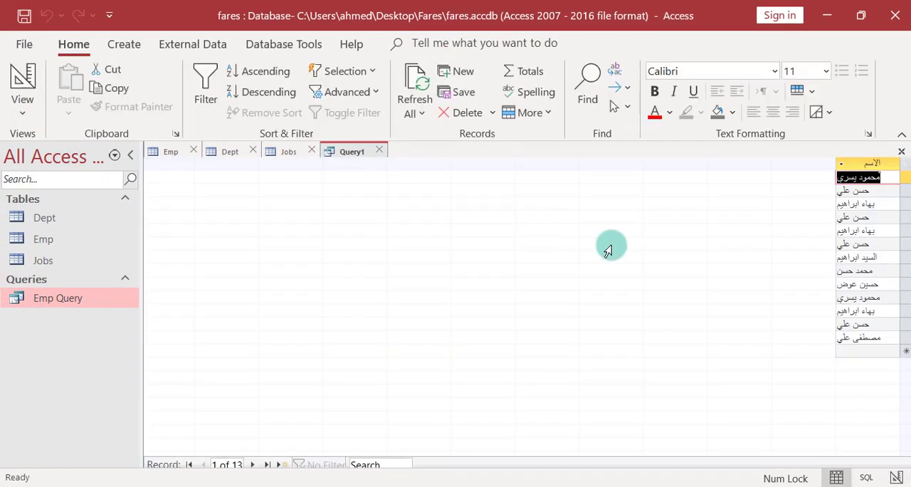
Add the all-fields (*) entry of the Emp table to the query grid and view the resulting datasheet.
click(22, 87)
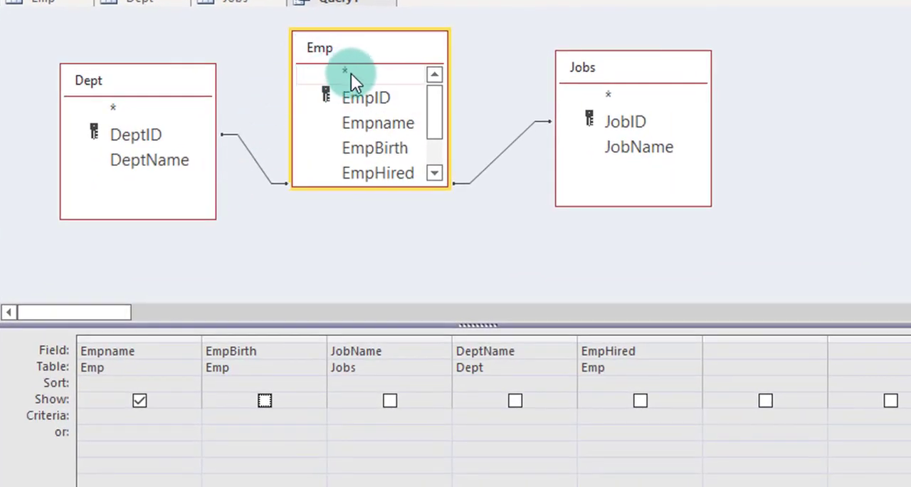
double_click(348, 74)
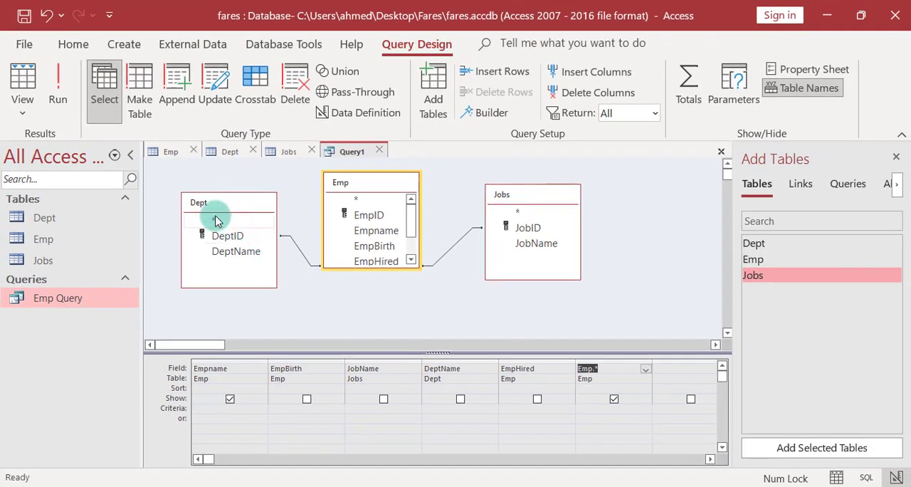
click(17, 85)
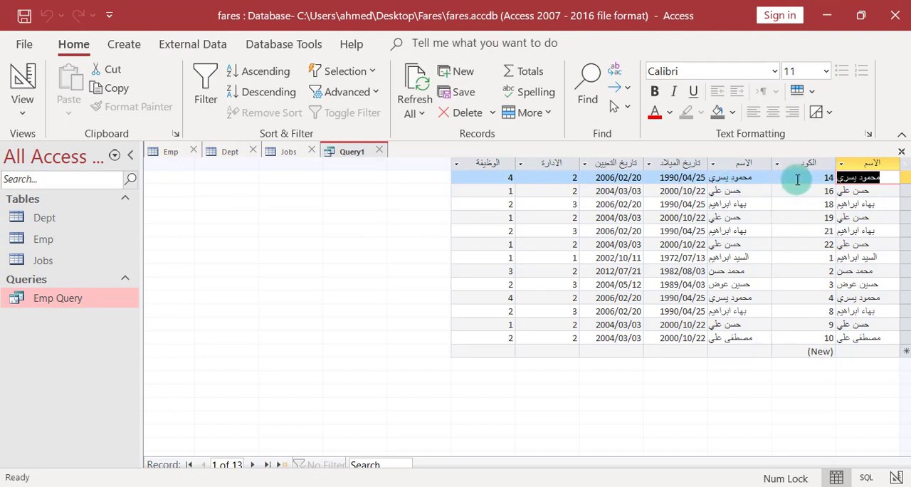
Add the all-fields (*) entries of the Dept and Jobs tables to the query grid and view the datasheet.
click(20, 79)
double_click(216, 223)
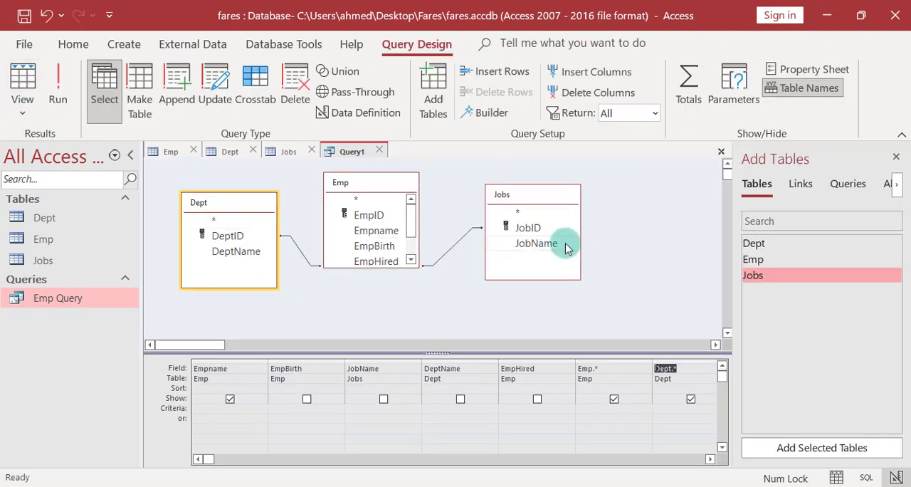
click(510, 213)
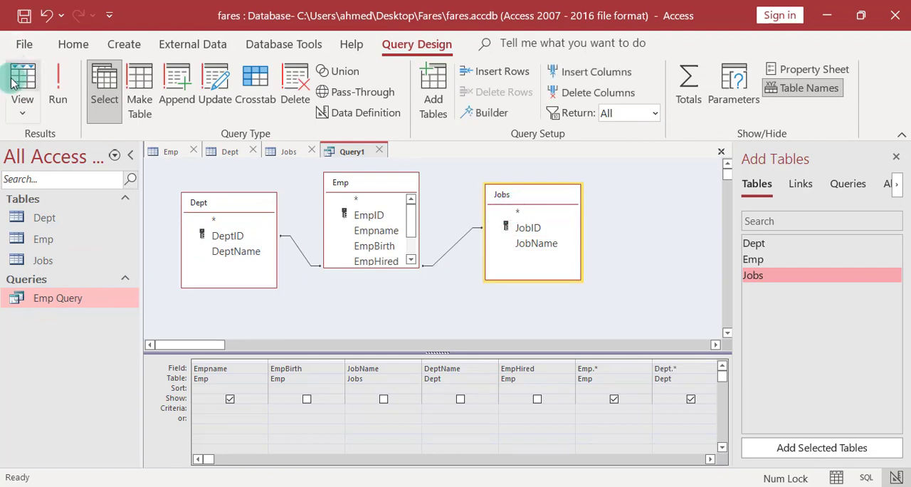
click(13, 83)
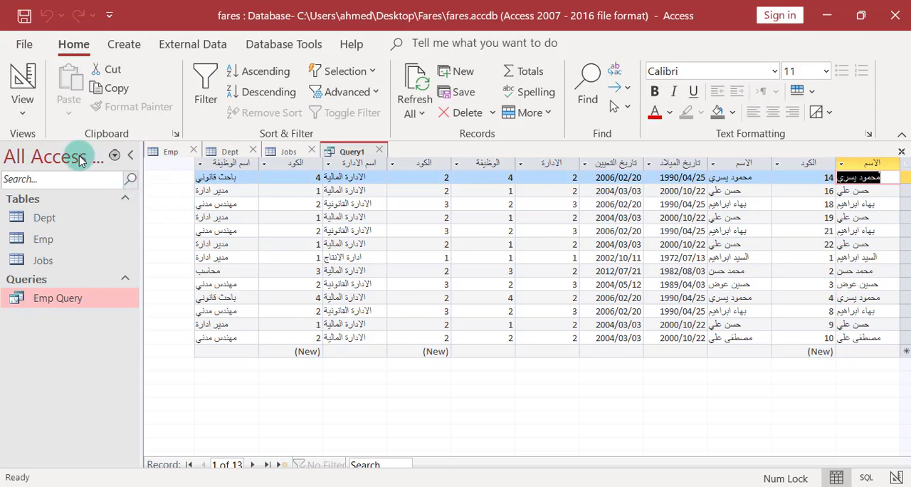
Return to Design View and hide the Jobs.* and Dept.* columns from the query output.
click(22, 81)
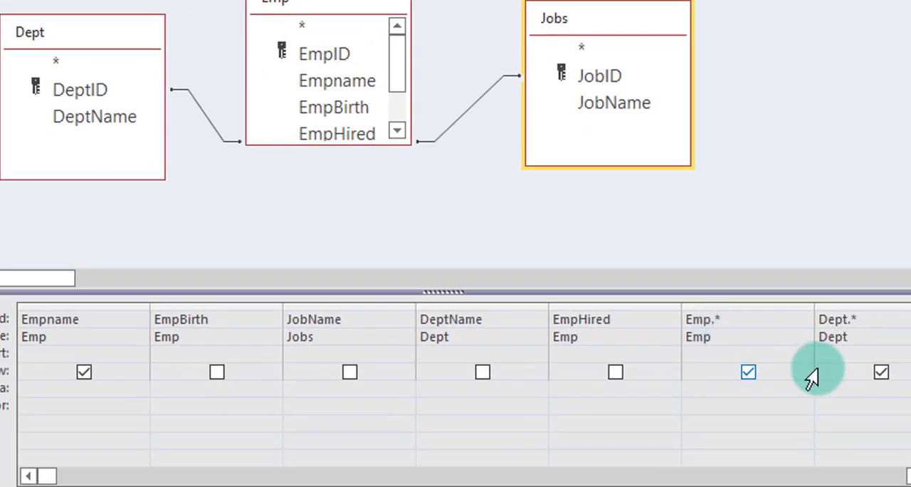
click(884, 375)
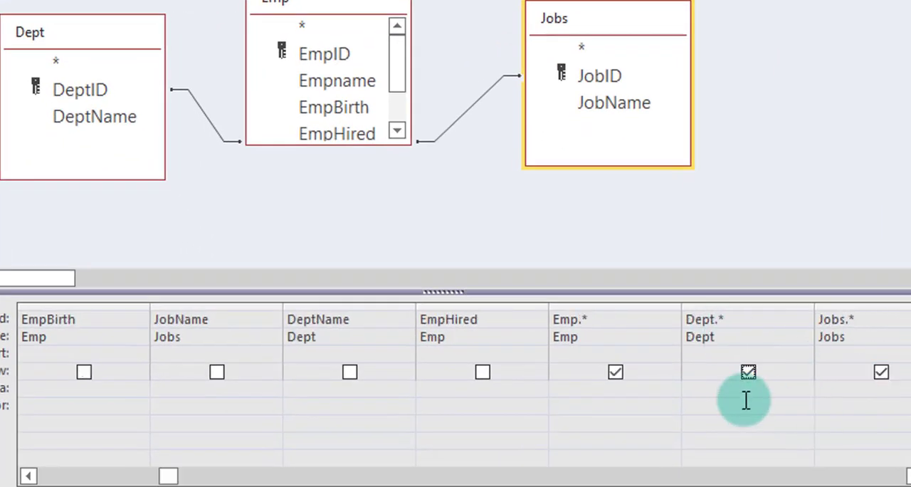
click(883, 374)
click(748, 371)
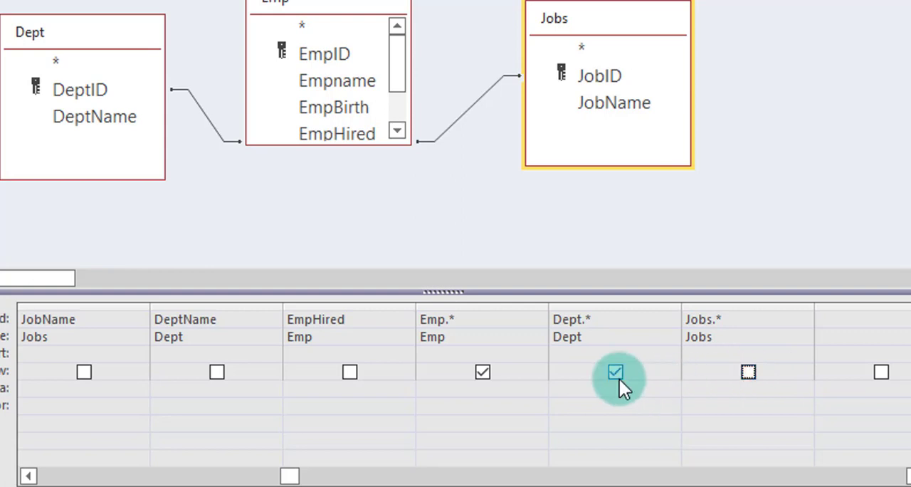
click(618, 375)
Show the EmpHired, DeptName, JobName and EmpBirth columns in the query output.
click(348, 371)
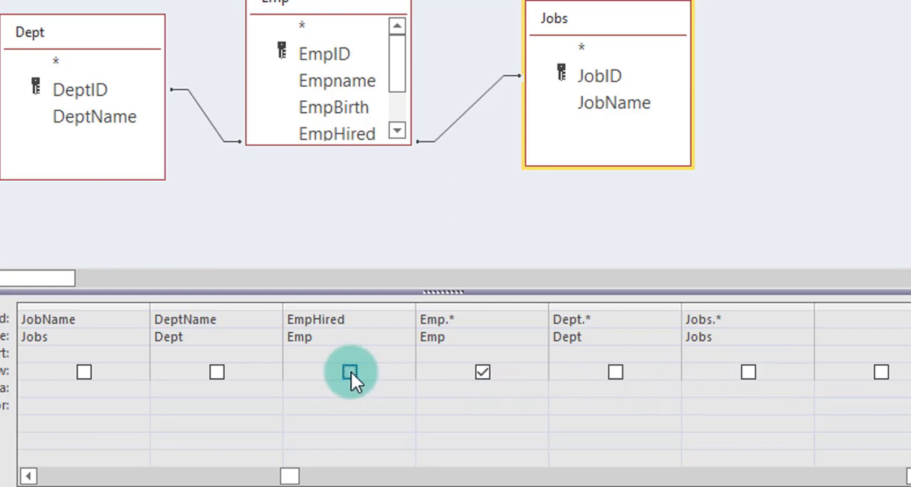
click(216, 373)
click(84, 372)
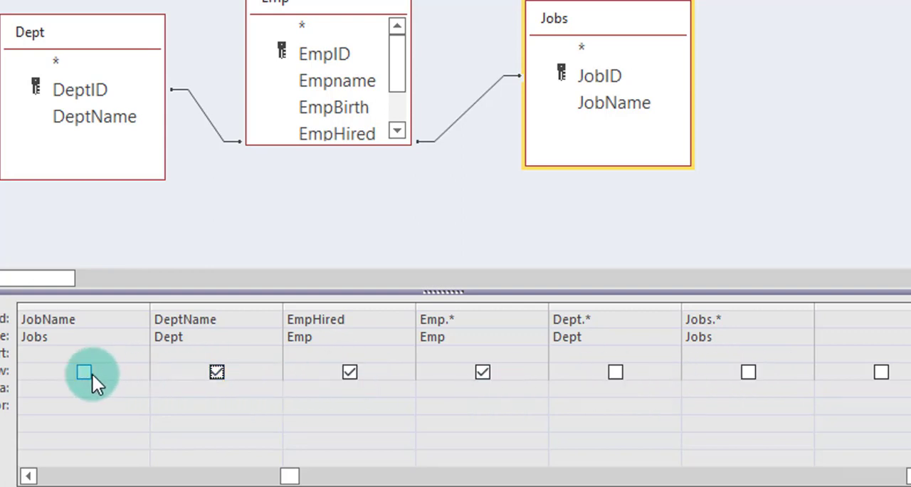
click(29, 476)
click(196, 402)
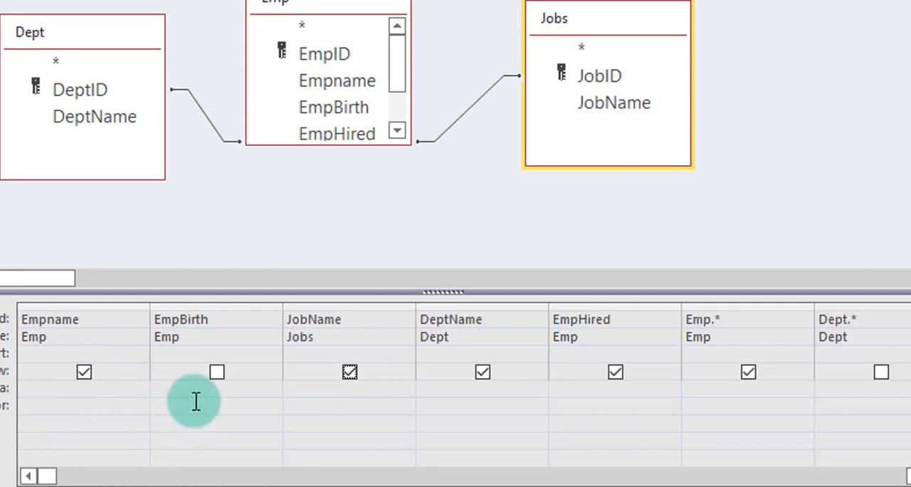
click(219, 372)
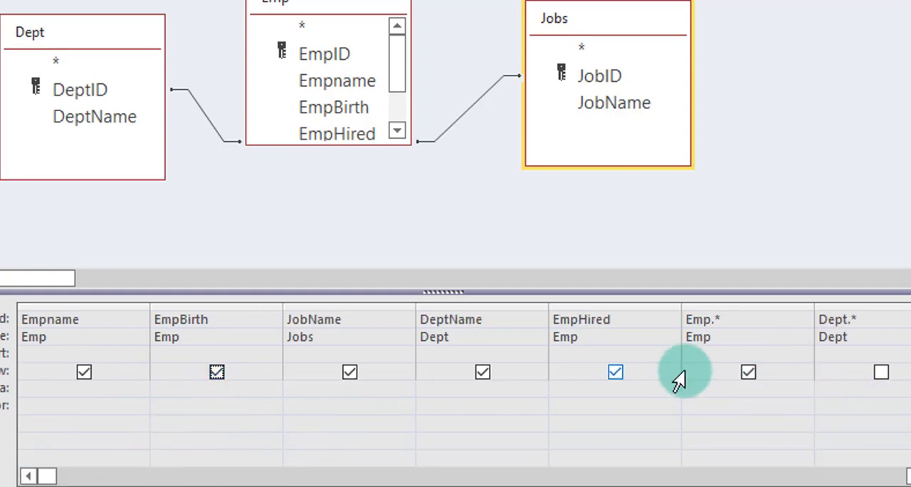
Hide the Emp.* column from the output and check the query's records in Datasheet View.
click(748, 372)
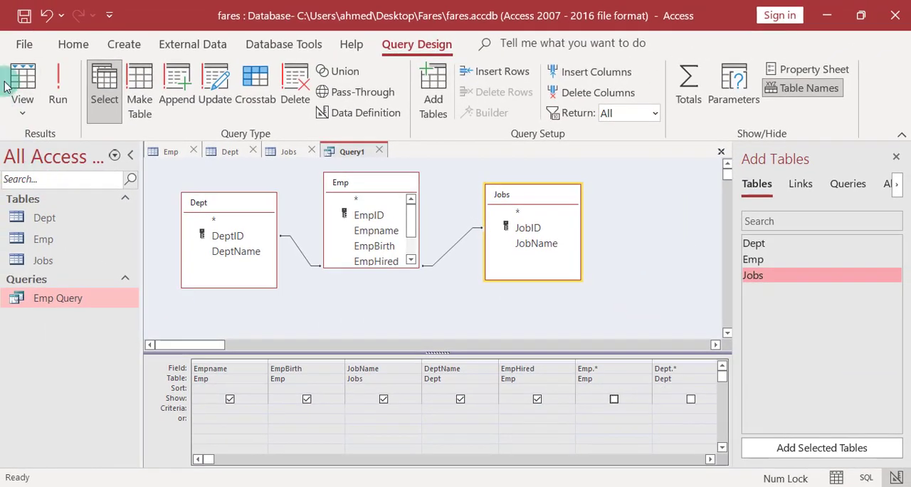
click(19, 79)
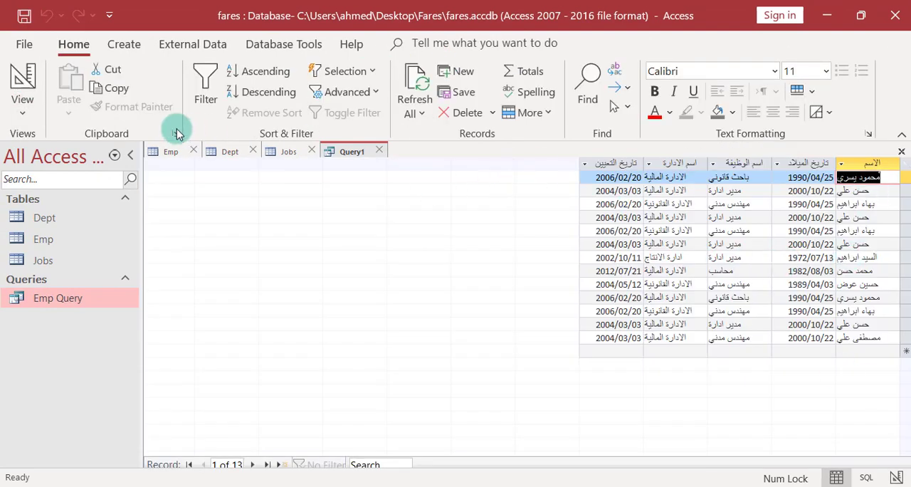
click(28, 83)
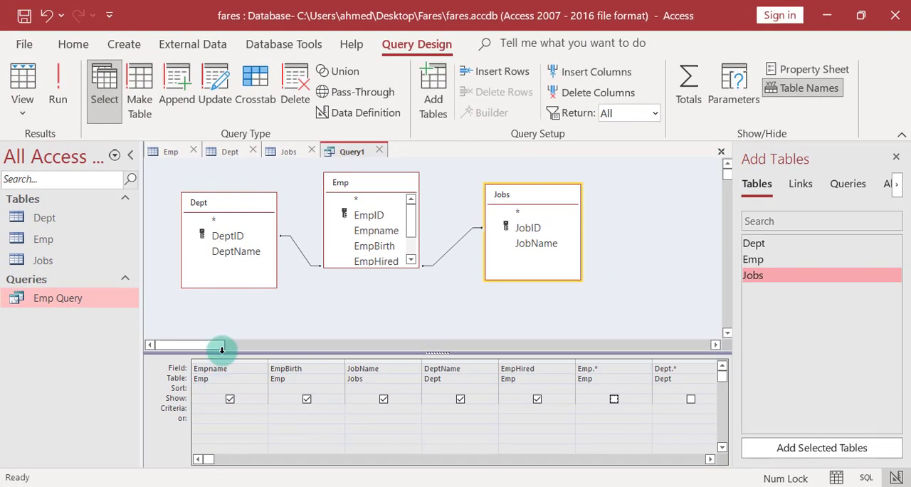
click(50, 92)
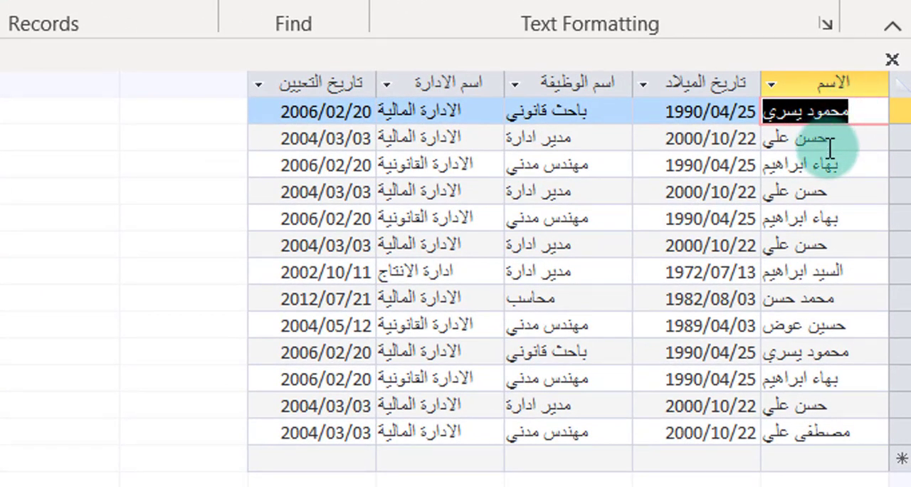
Return to Design View, sort the Empname field in Ascending order and check the record order in Datasheet View.
click(814, 81)
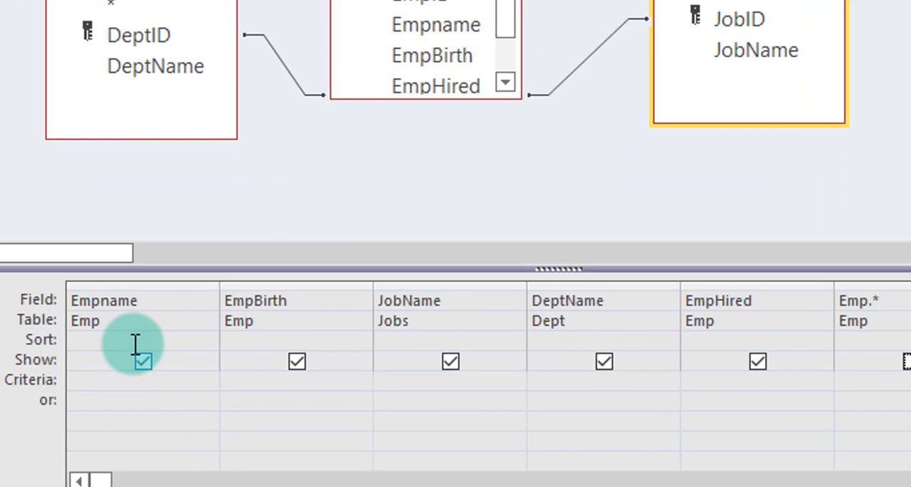
click(230, 387)
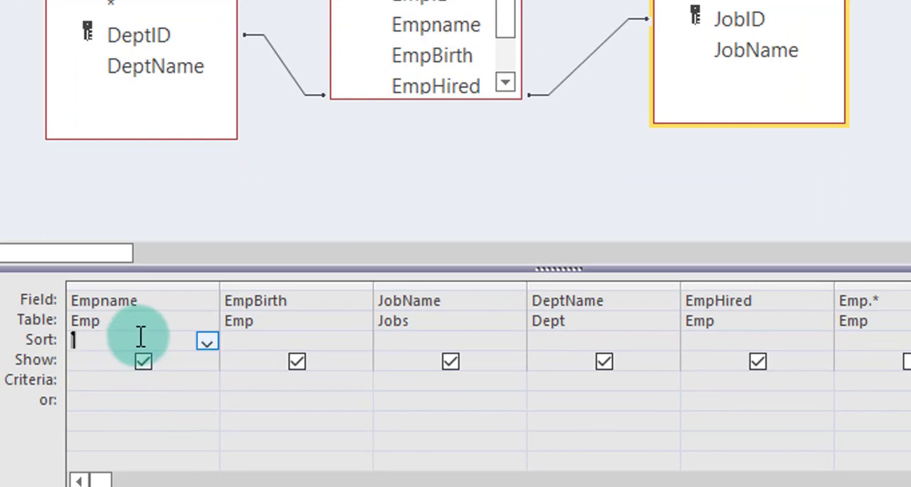
click(206, 342)
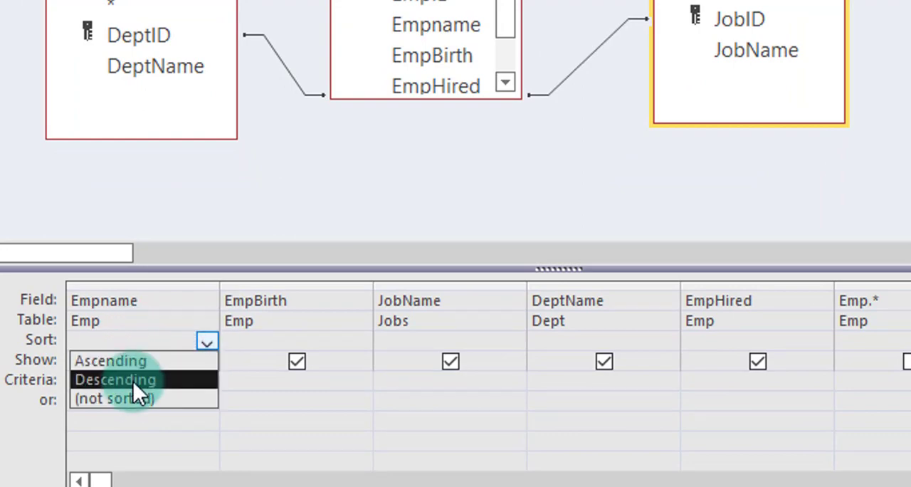
click(107, 361)
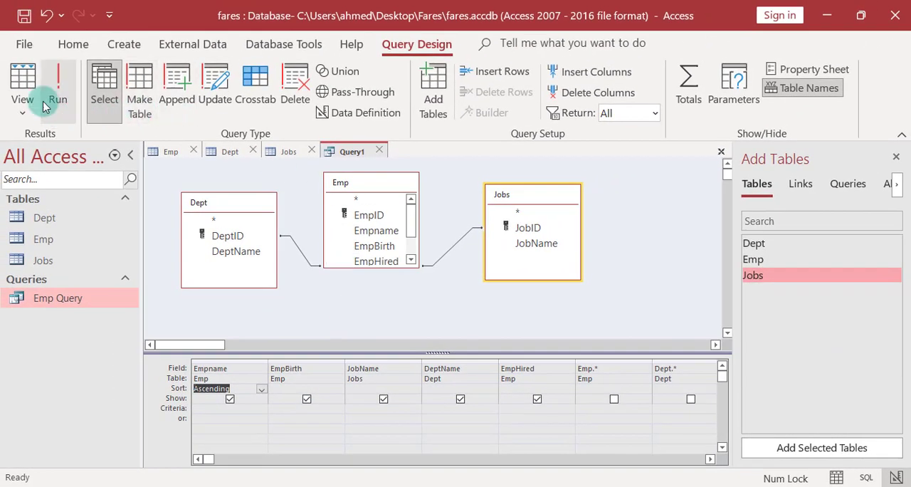
click(21, 79)
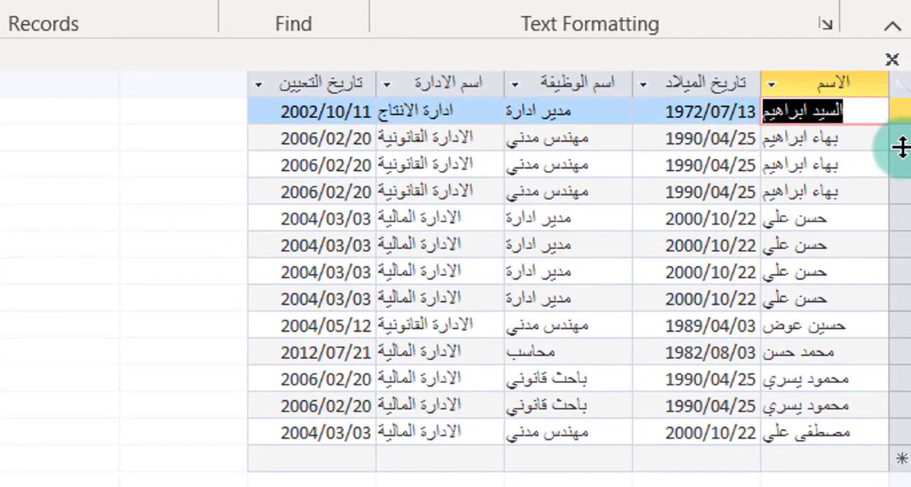
click(848, 143)
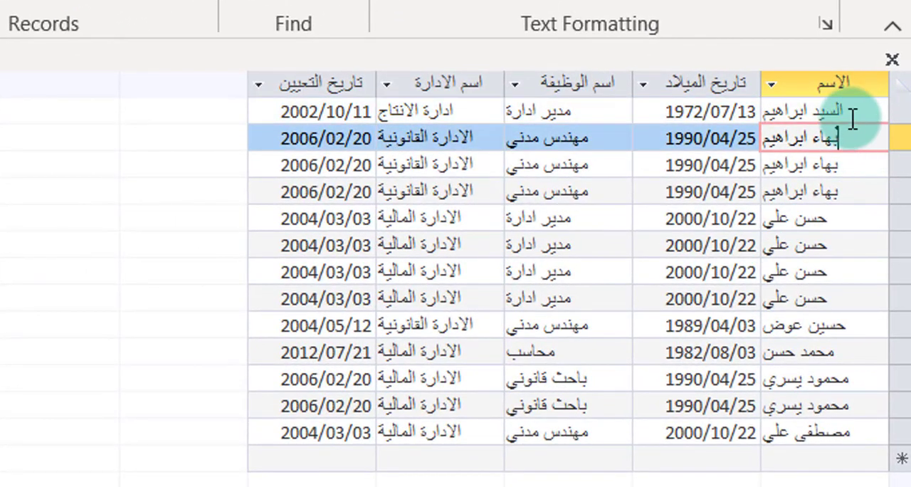
click(852, 116)
click(854, 138)
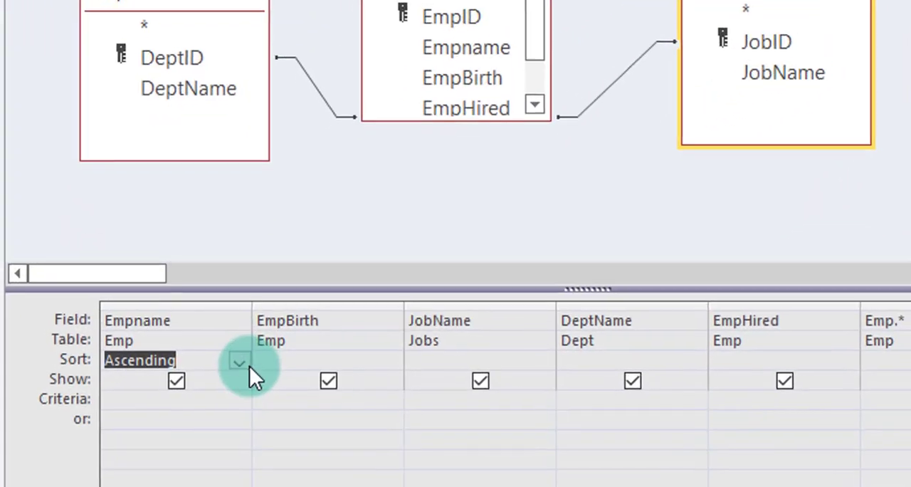
Switch the Empname sort to Descending, reset it to (not sorted), and view the datasheet.
click(248, 376)
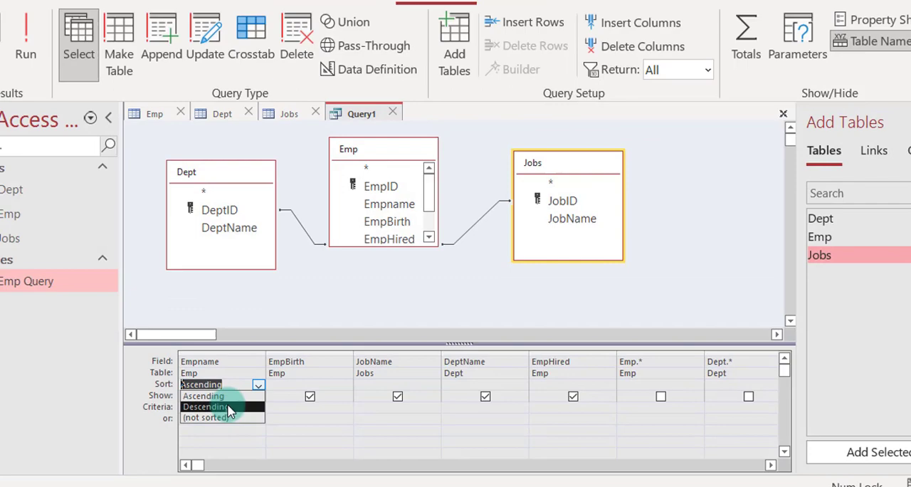
click(147, 399)
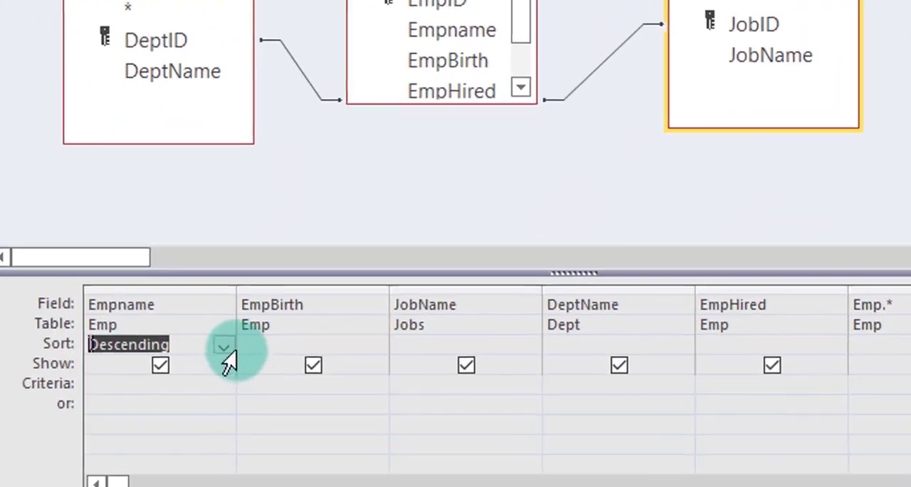
click(224, 346)
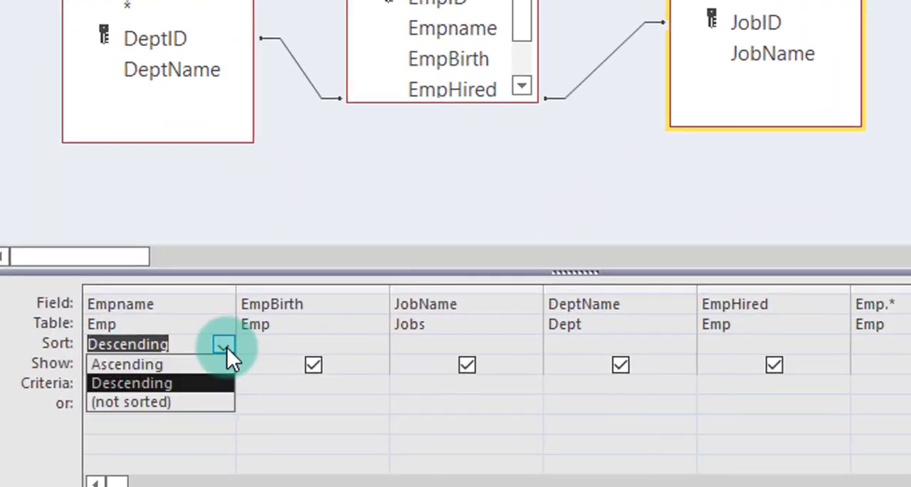
click(166, 402)
click(270, 344)
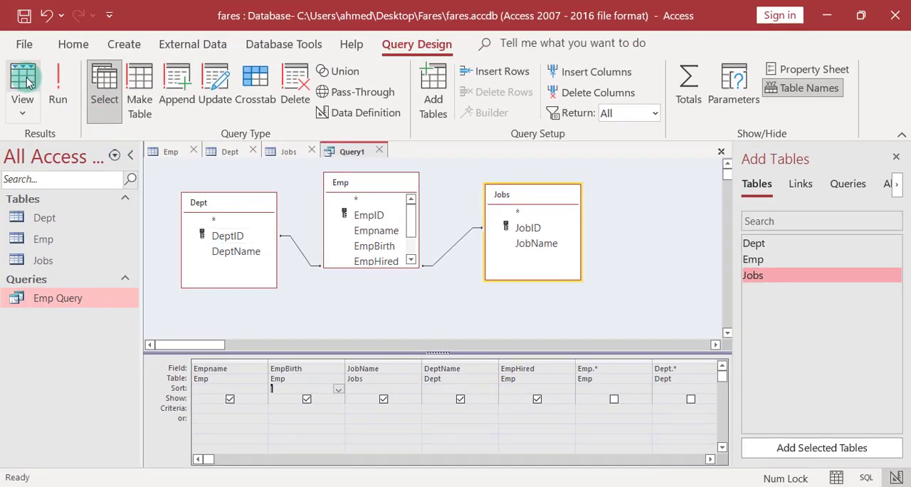
click(27, 82)
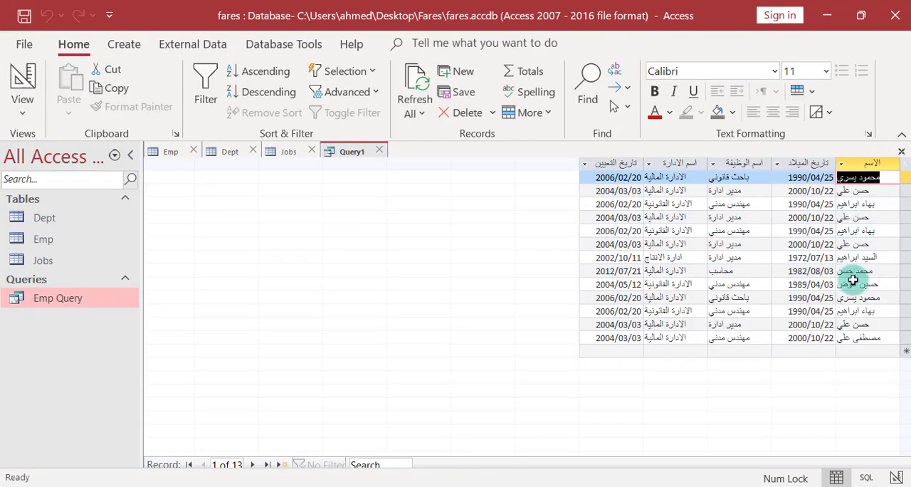
Remove the Jobs table from the query in Design View and view the remaining columns in Datasheet View.
click(22, 83)
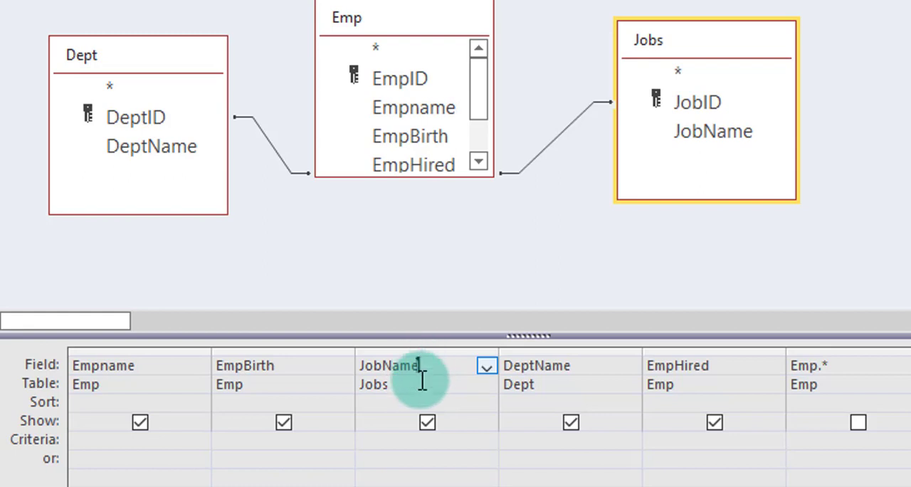
right_click(705, 34)
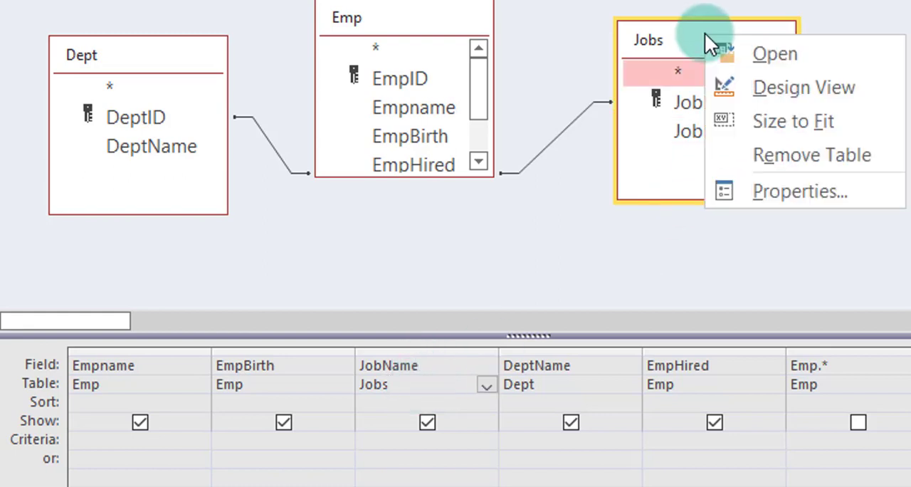
click(784, 160)
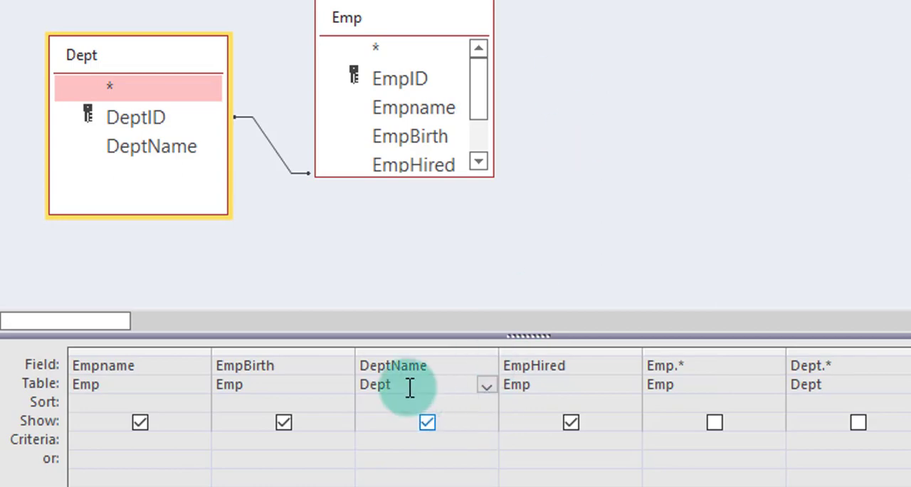
click(464, 16)
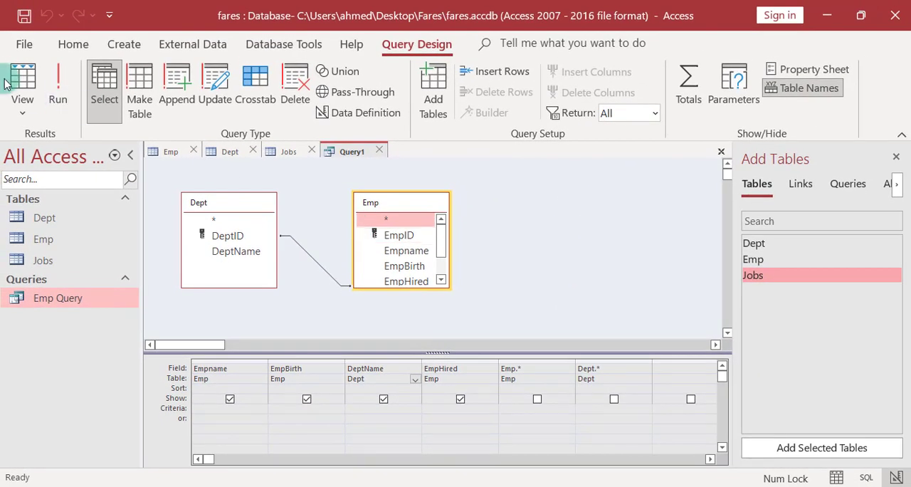
click(14, 84)
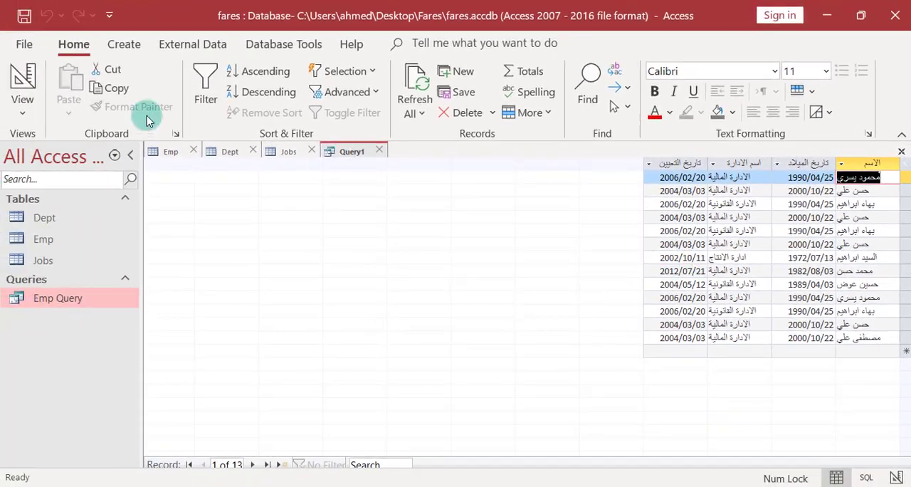
Return to Design View and review the join properties between Dept and Emp, leaving them without changes.
click(22, 82)
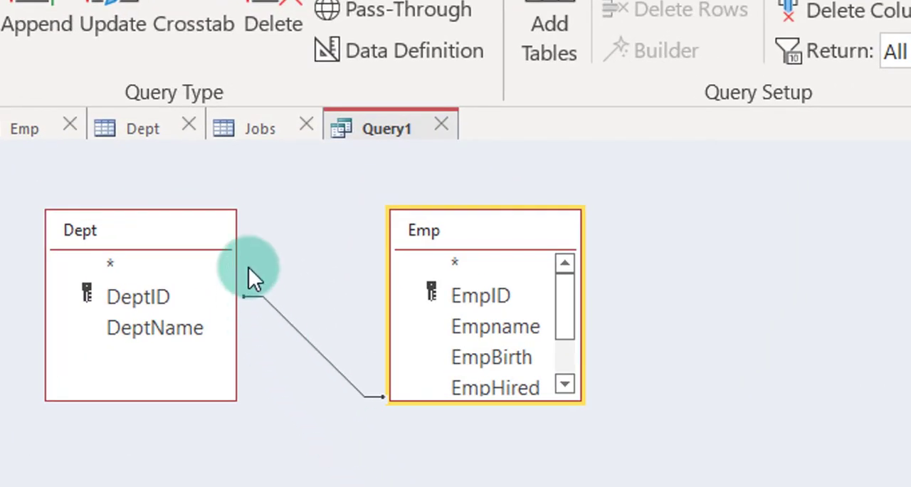
click(293, 324)
double_click(302, 332)
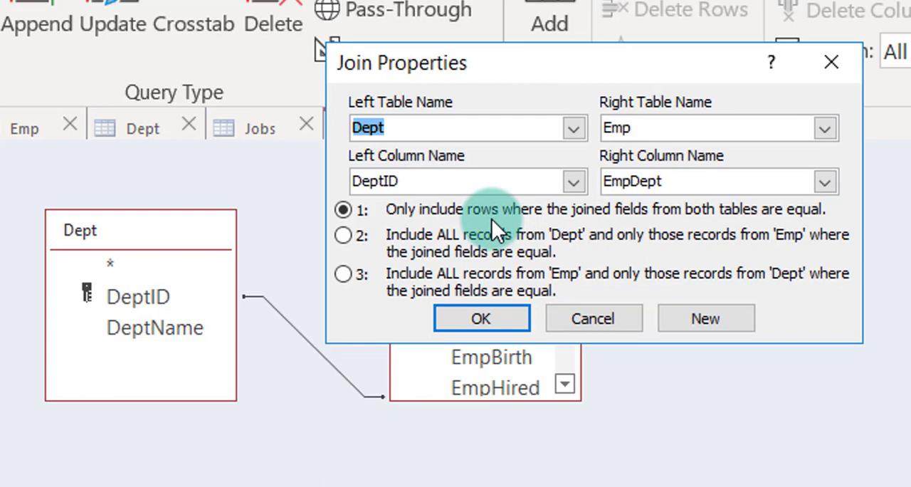
click(591, 318)
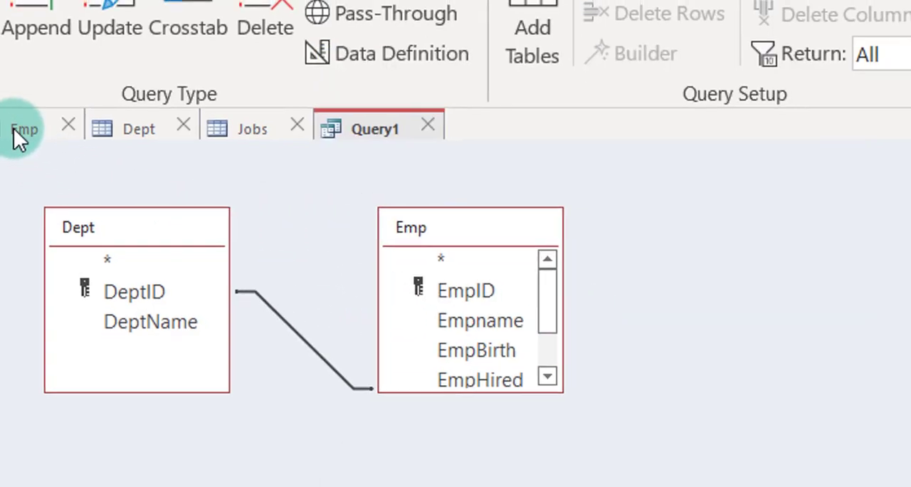
Open the Emp table's datasheet and examine which employee records have an empty department value.
click(14, 128)
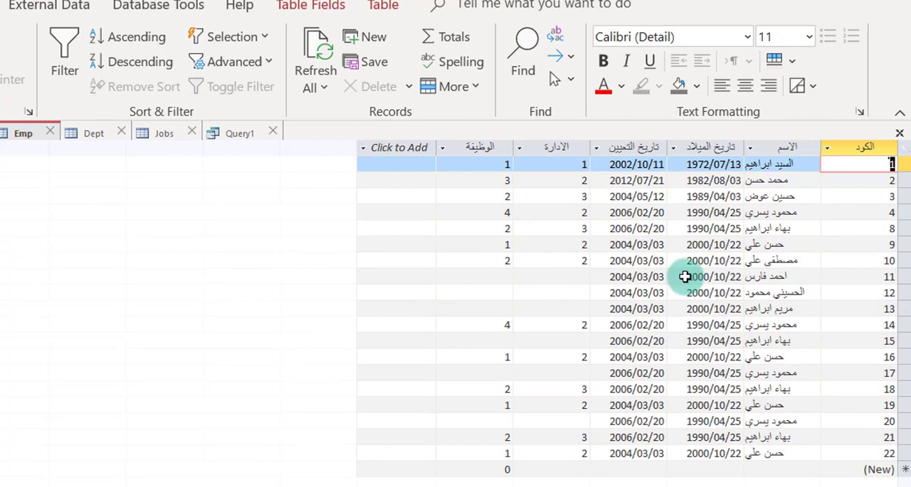
click(551, 278)
click(563, 311)
click(565, 291)
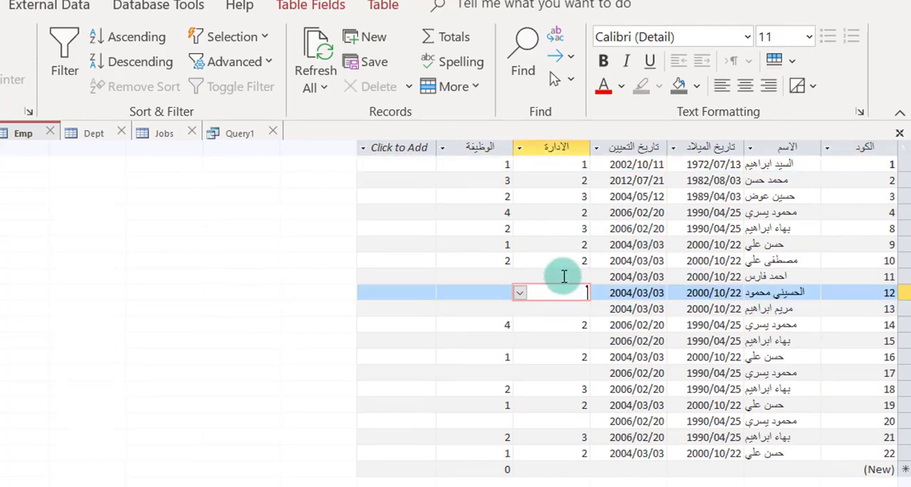
click(563, 277)
click(565, 374)
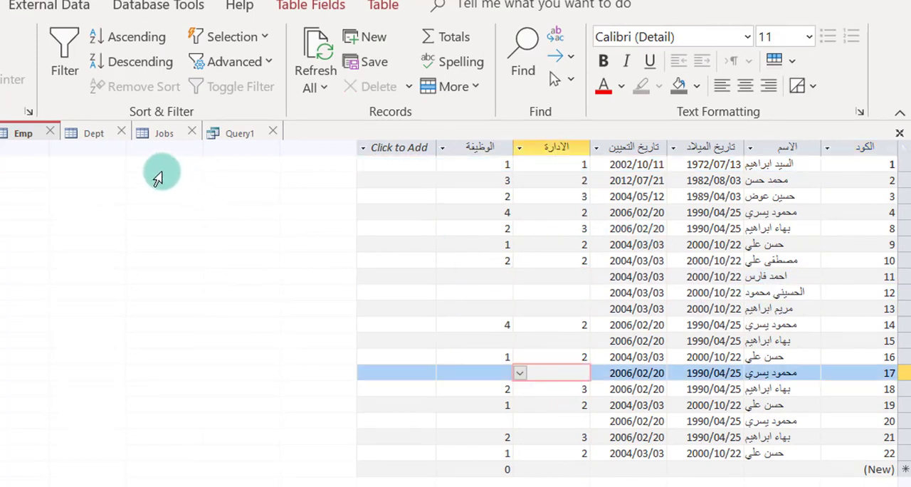
Open the Dept table's datasheet and examine the employee subrecords of departments 2 to 5, collapsing each one again.
click(94, 134)
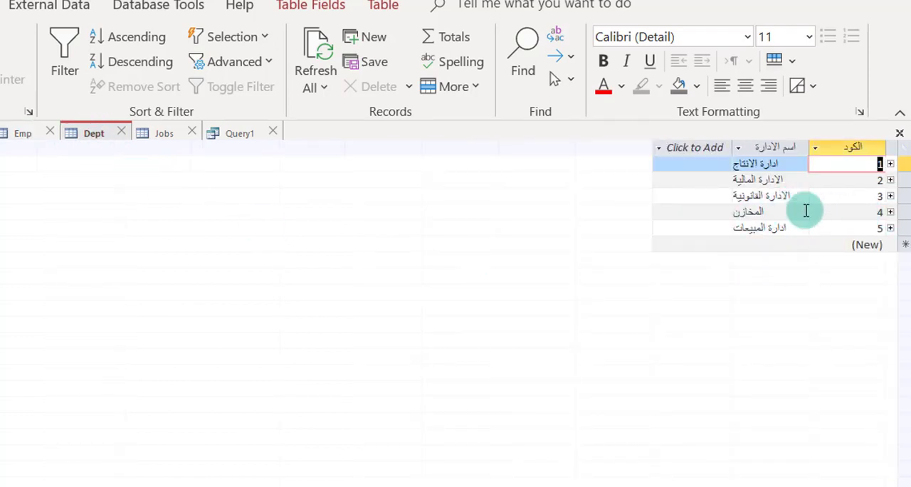
click(890, 196)
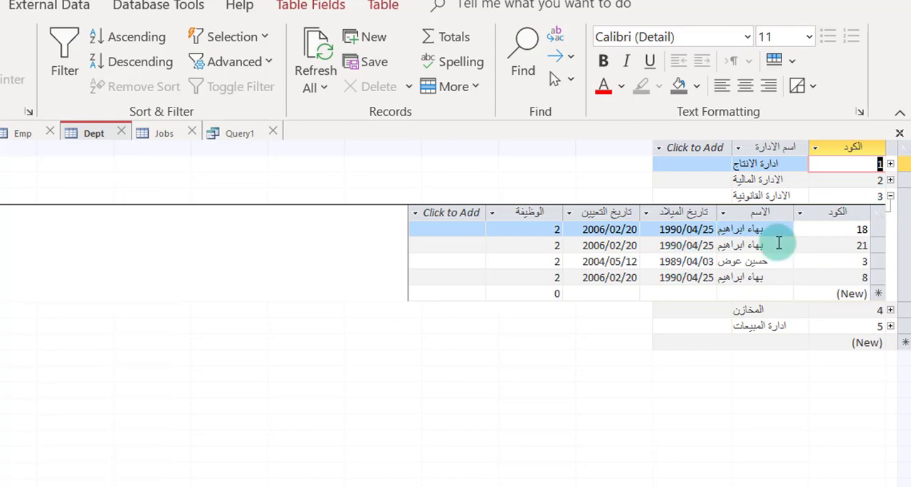
click(889, 180)
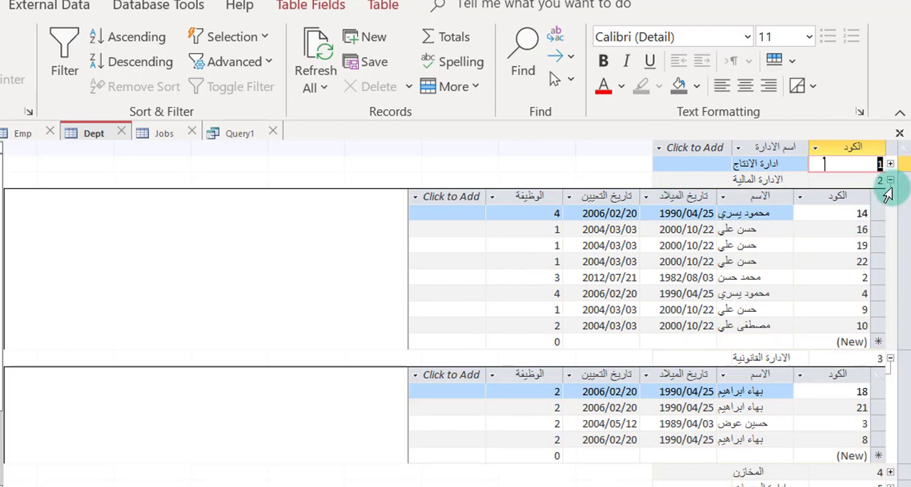
click(889, 181)
click(889, 196)
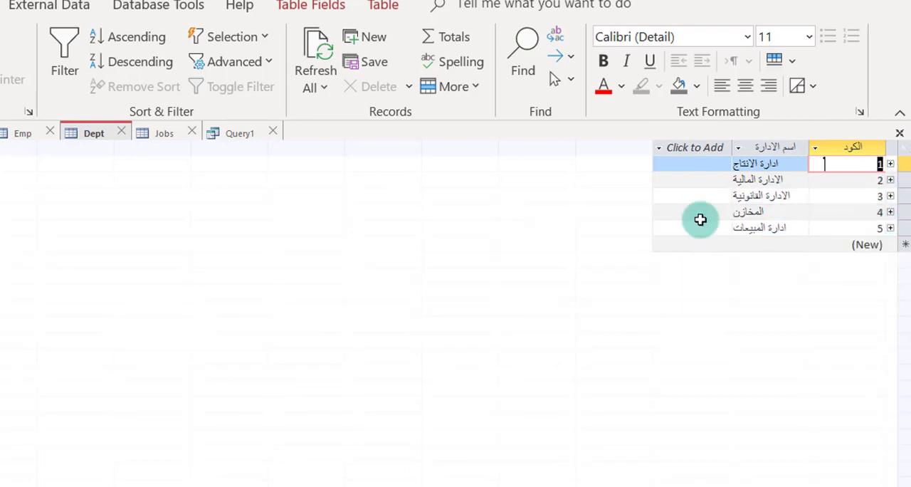
click(890, 213)
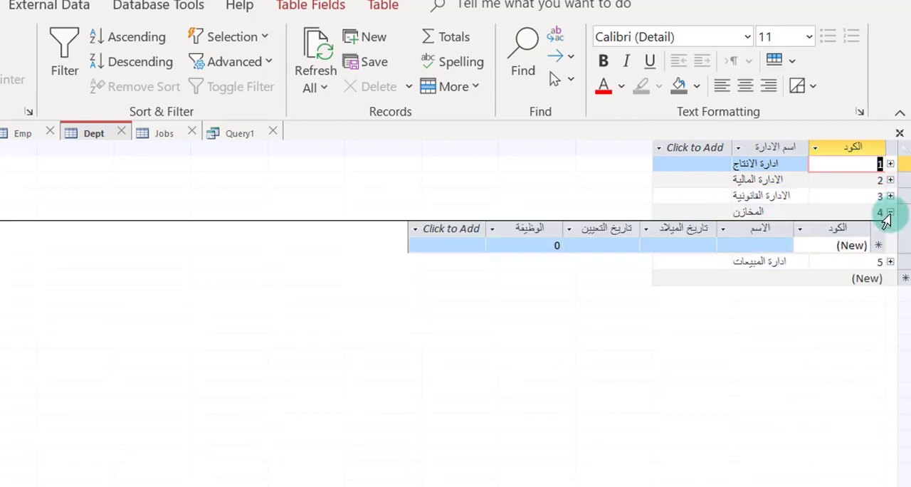
click(889, 213)
click(890, 229)
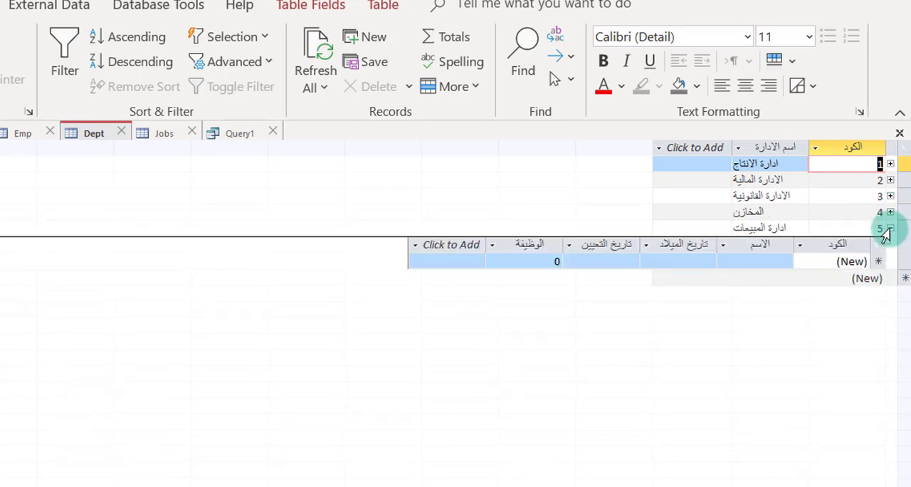
click(890, 229)
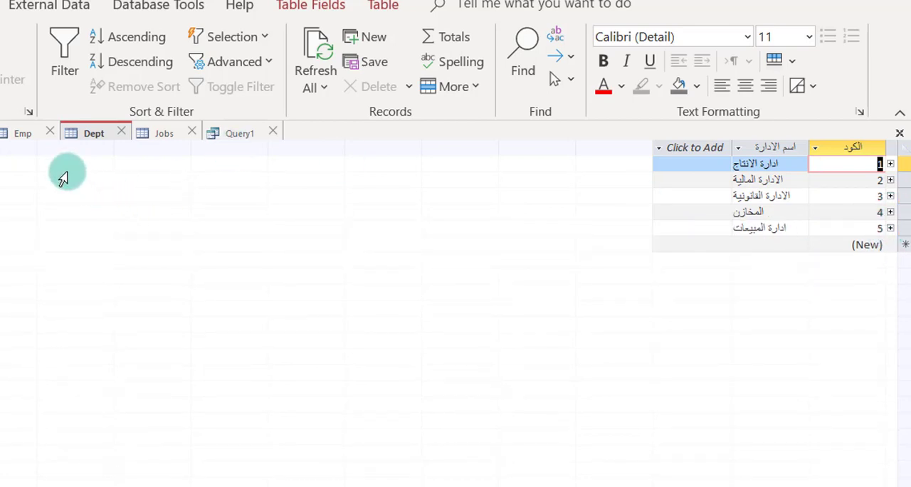
In Query1, set the Dept–Emp join to include all records from Dept and only the matching records from Emp.
click(240, 133)
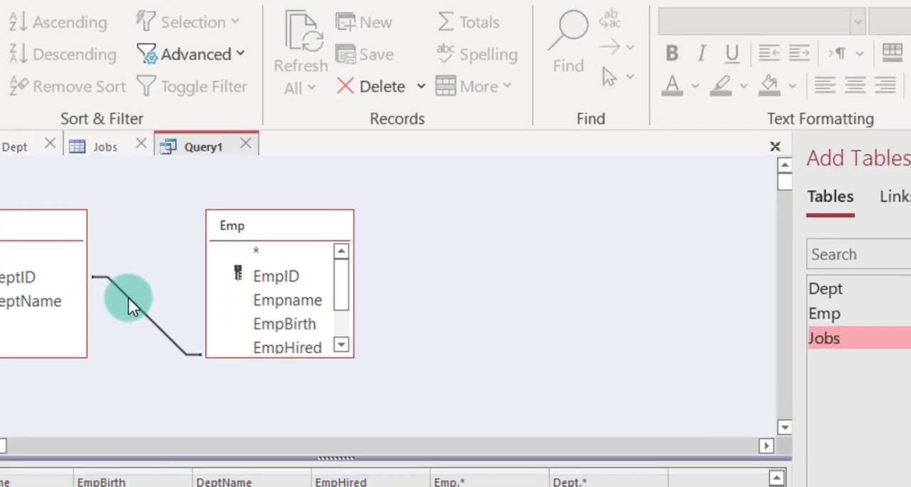
double_click(186, 255)
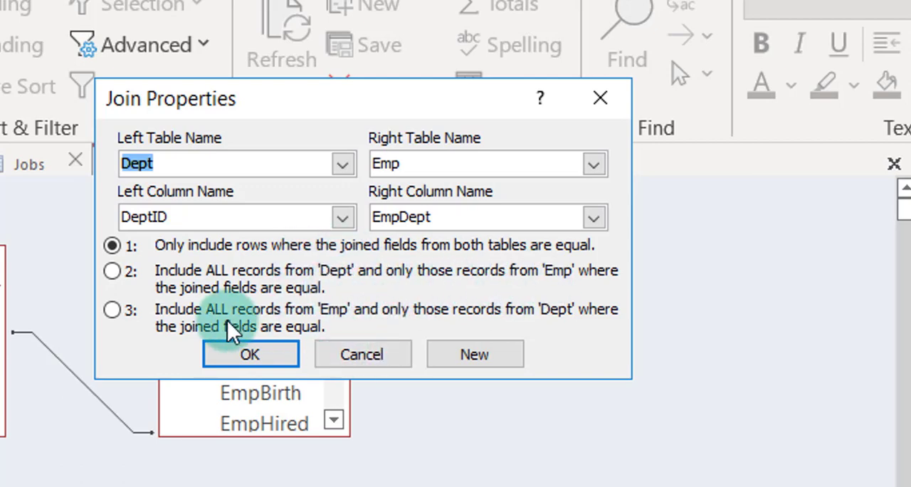
click(335, 295)
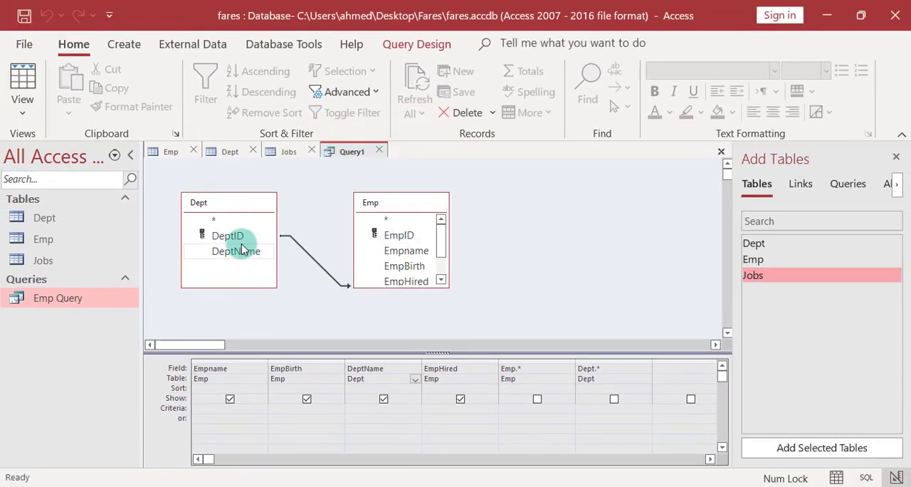
View the query's datasheet and examine the rows of departments without employees.
click(22, 82)
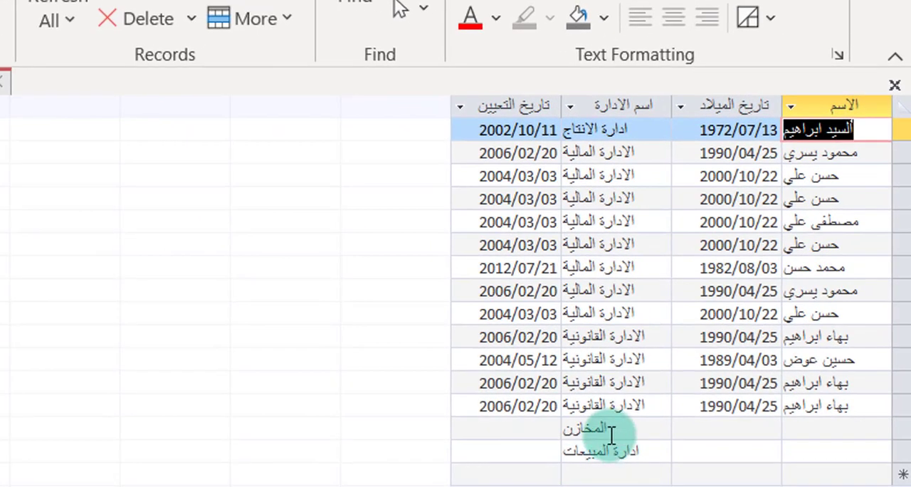
click(634, 410)
click(611, 453)
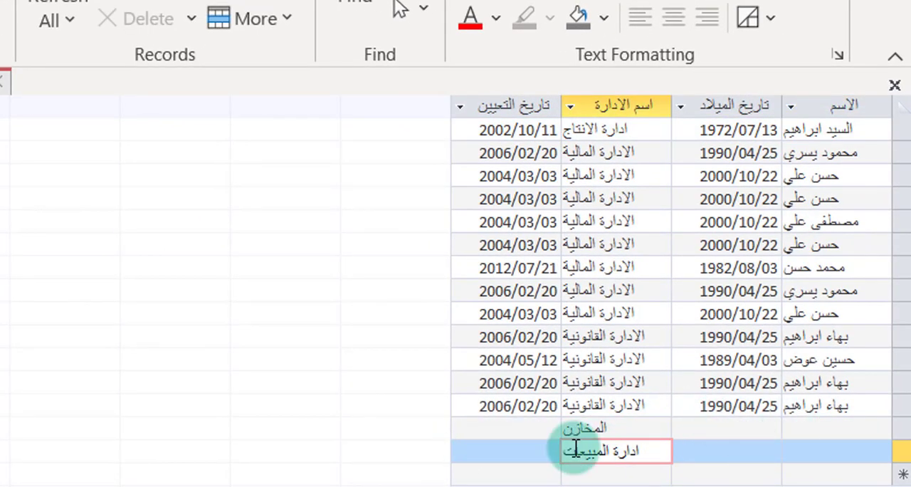
click(726, 427)
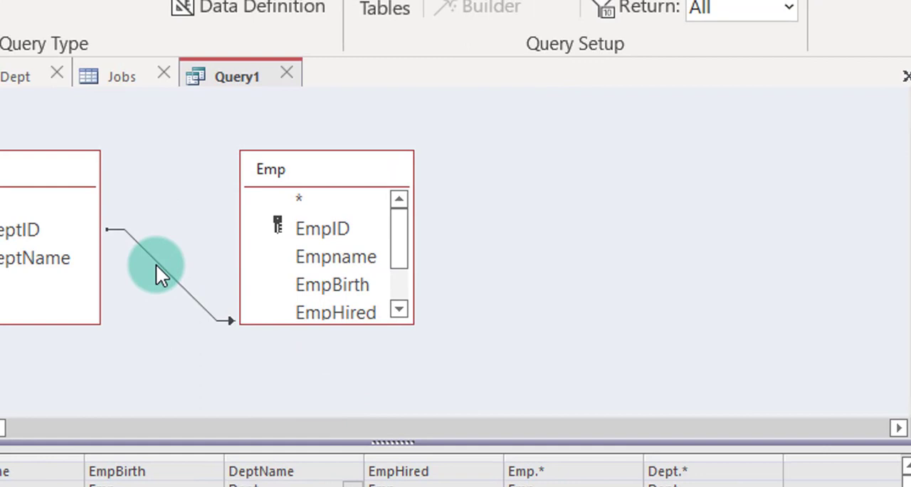
In Query1, set the Dept–Emp join to include all records from Emp and only the matching records from Dept.
double_click(157, 261)
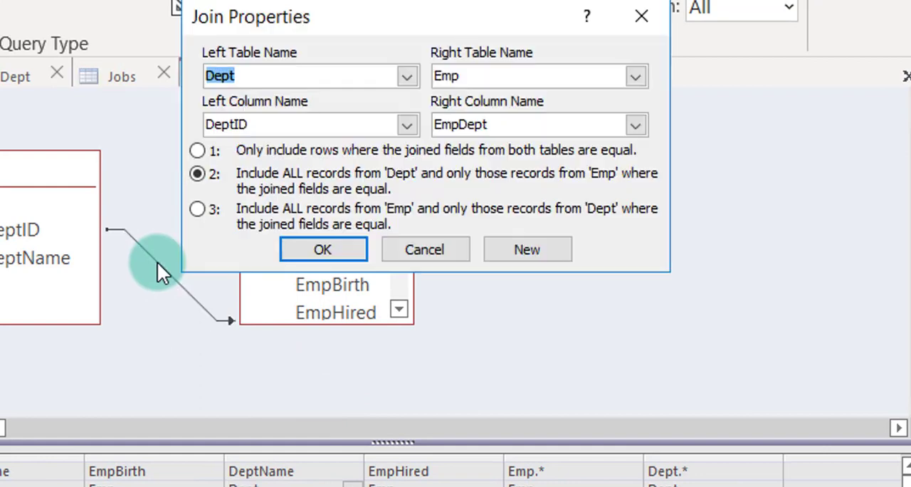
click(213, 214)
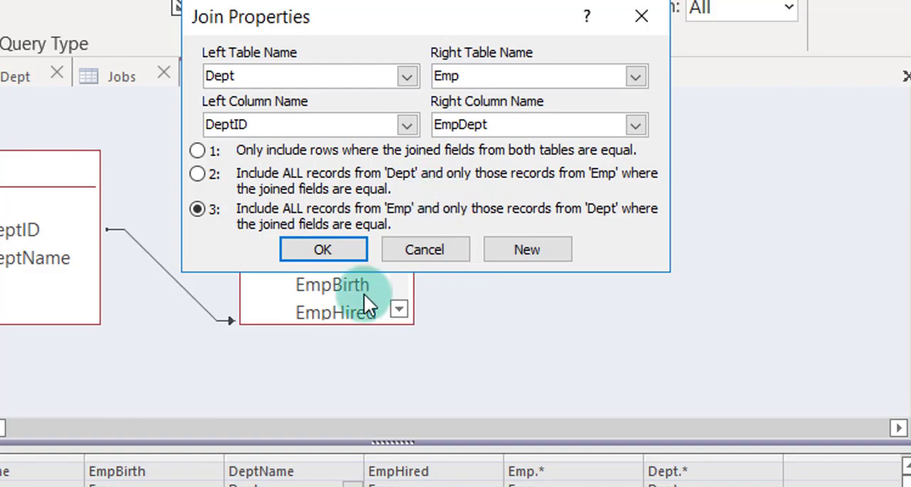
key(Return)
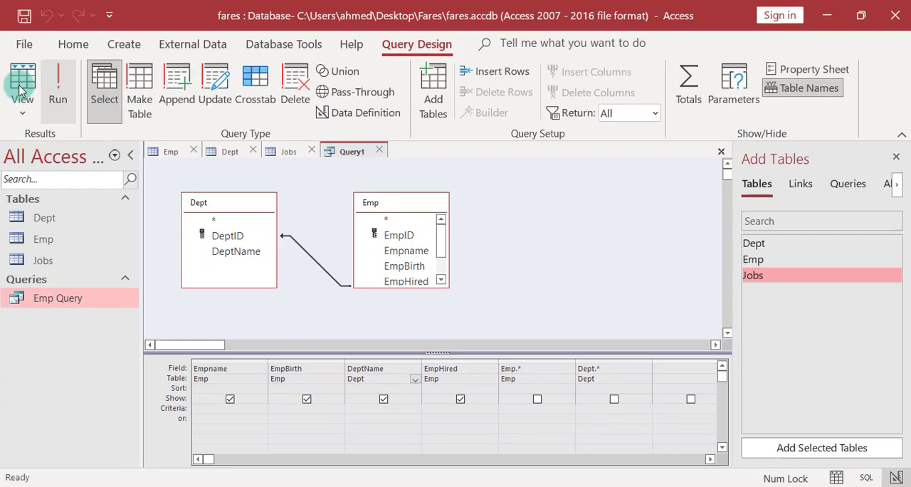
View Query1's datasheet and examine the employee rows with and without a department name.
click(20, 89)
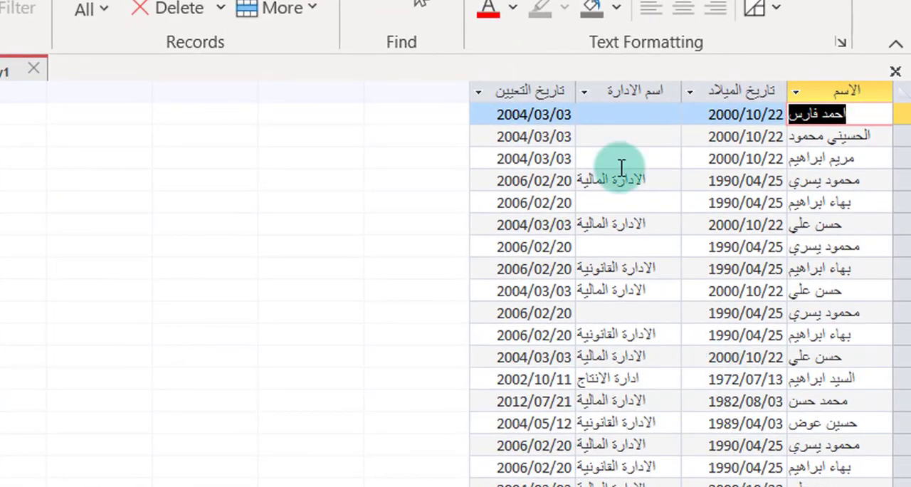
click(636, 117)
click(633, 136)
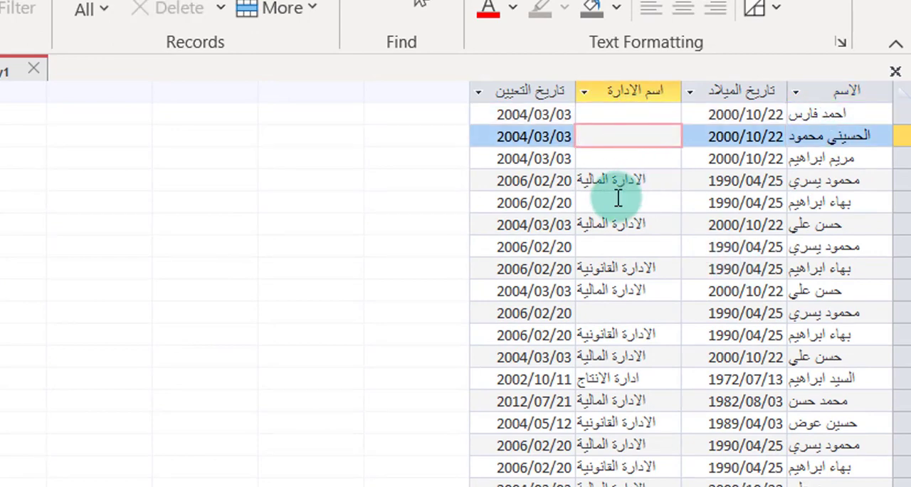
click(841, 183)
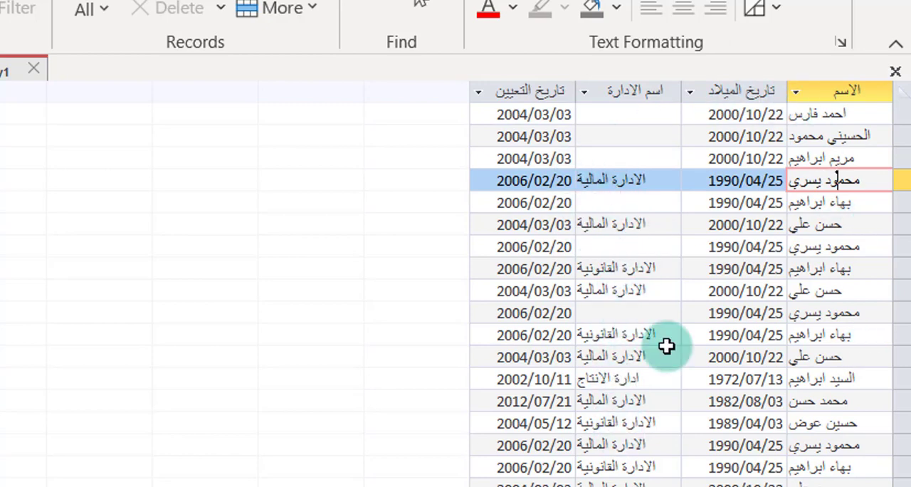
key(ctrl+Home)
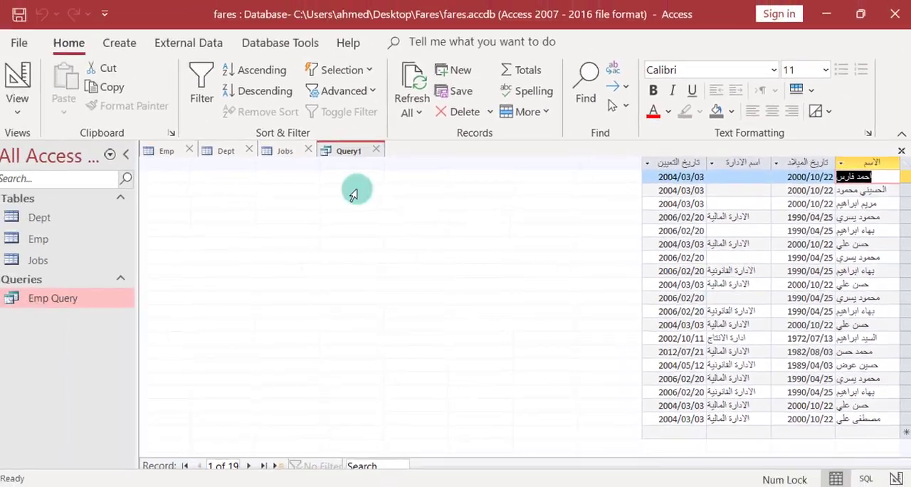
Limit Query1 to returning 5 records and view the result in its datasheet.
click(23, 80)
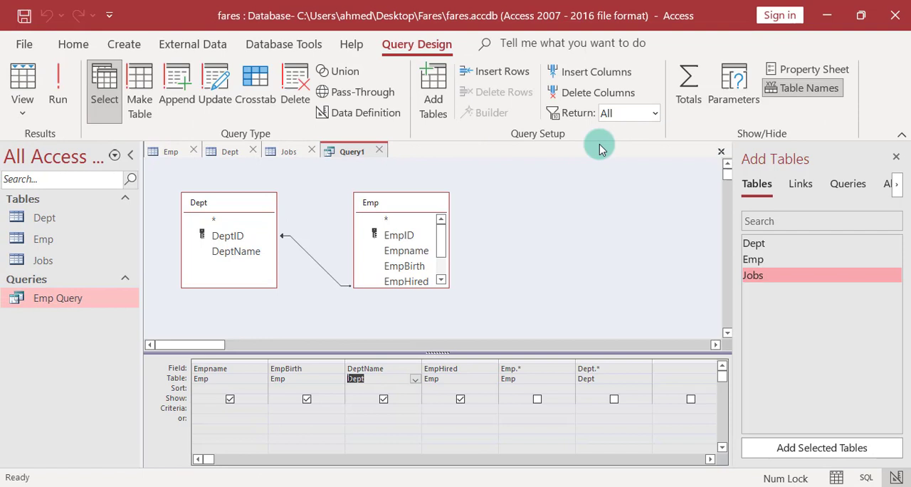
click(655, 114)
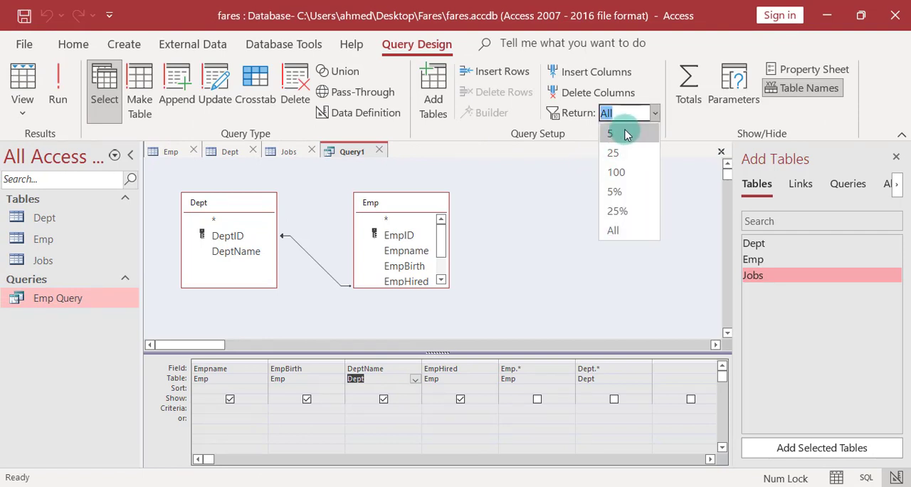
click(625, 134)
click(23, 80)
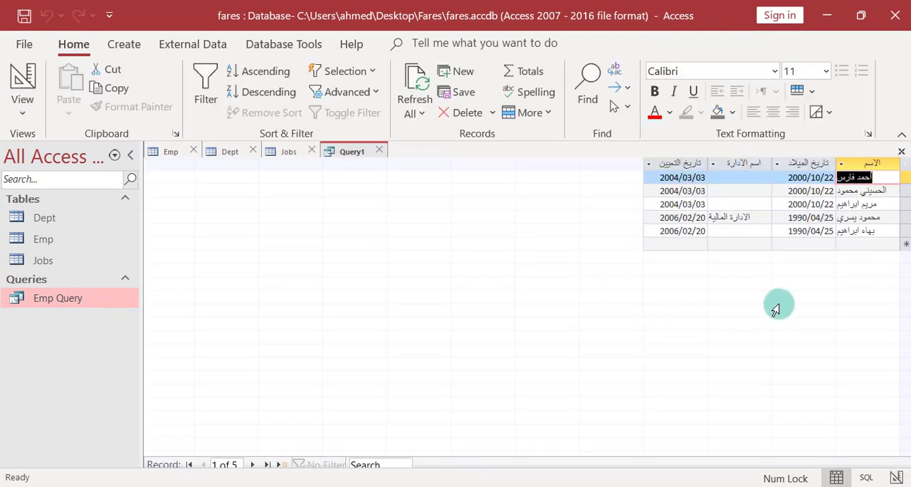
Set Query1's record return limit to 25 and view the resulting datasheet.
click(22, 80)
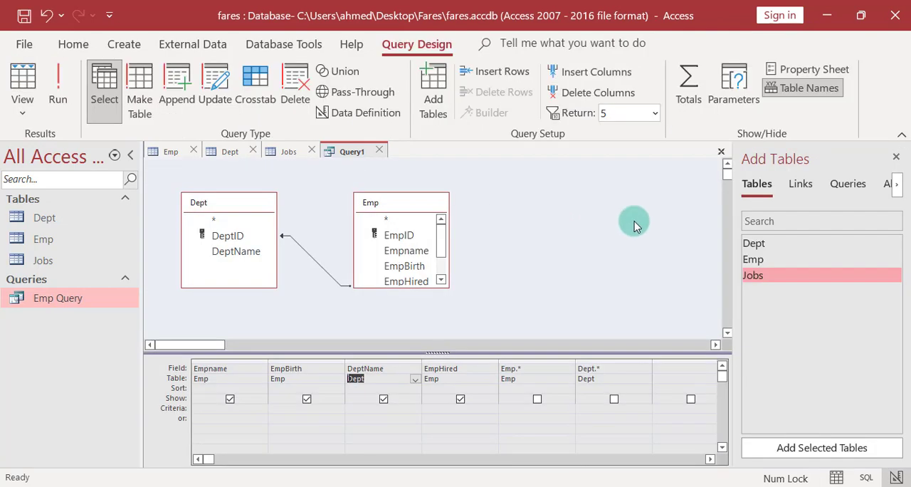
click(655, 116)
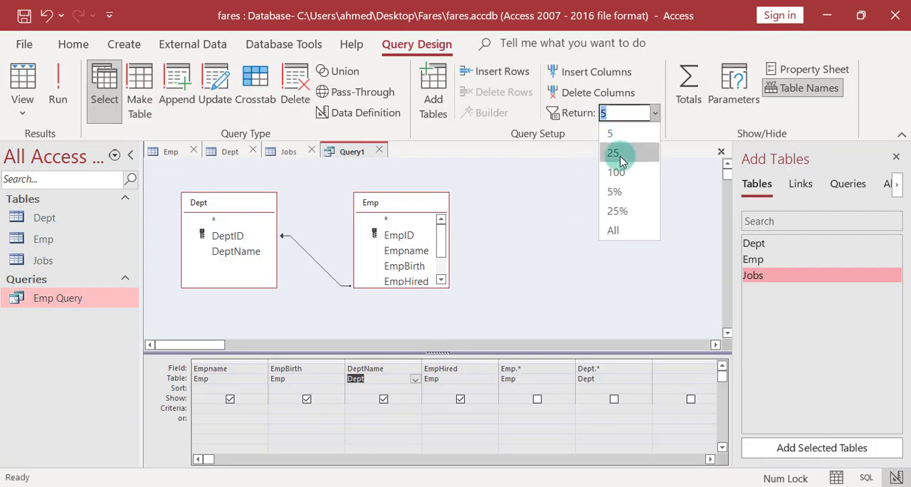
click(616, 150)
click(47, 94)
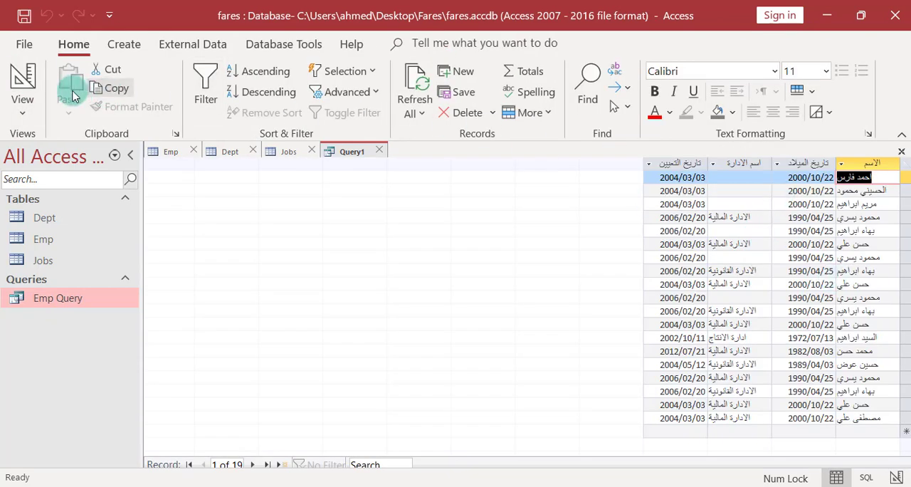
Set Query1 to return 5% of its records and view the resulting datasheet.
click(22, 79)
click(658, 118)
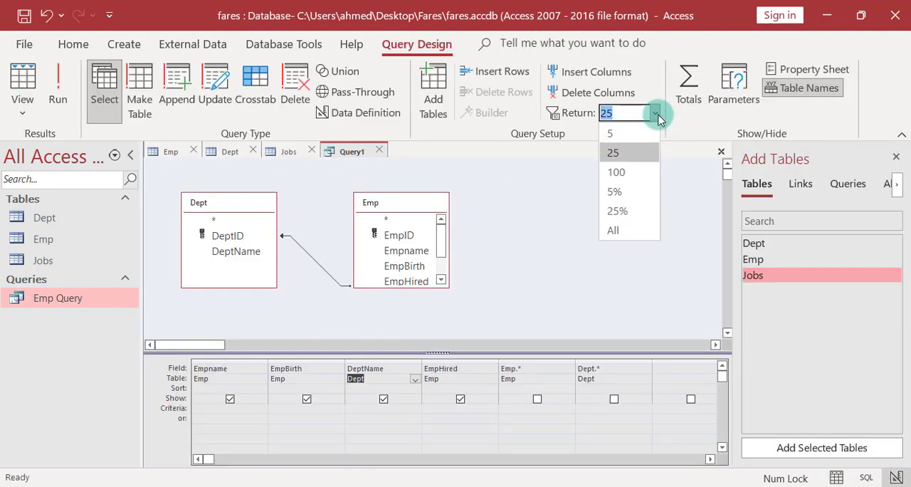
click(625, 193)
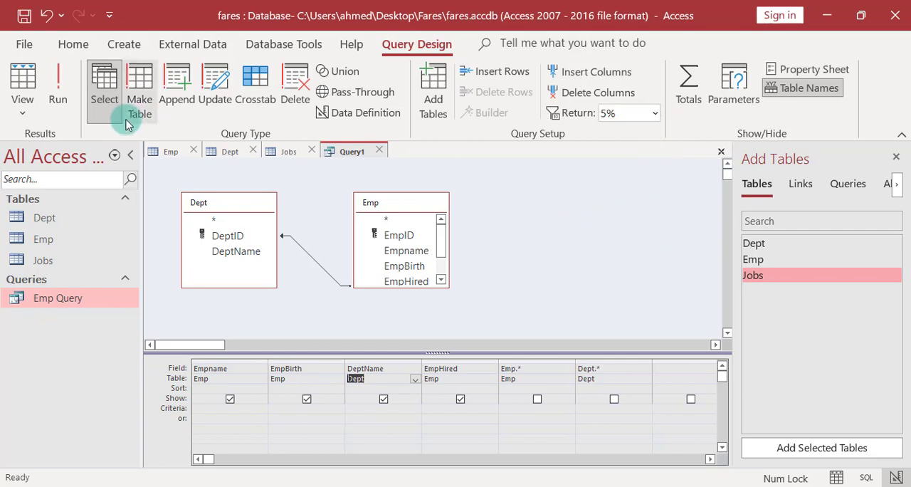
click(22, 86)
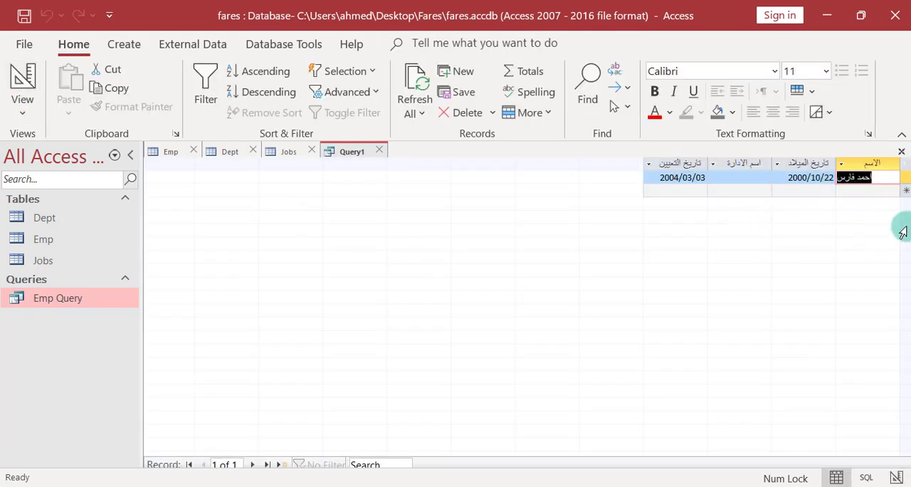
Set Query1 to return 25% of its records and run it to view the result.
click(19, 82)
click(653, 112)
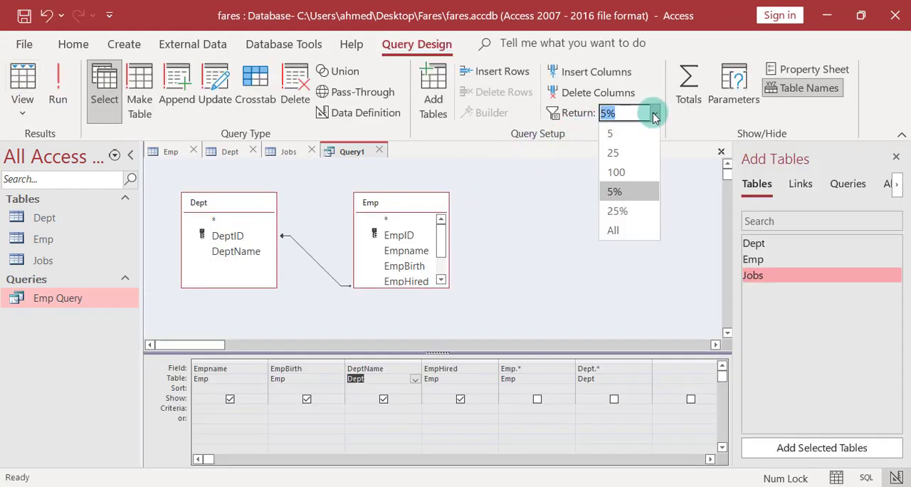
click(604, 212)
click(57, 91)
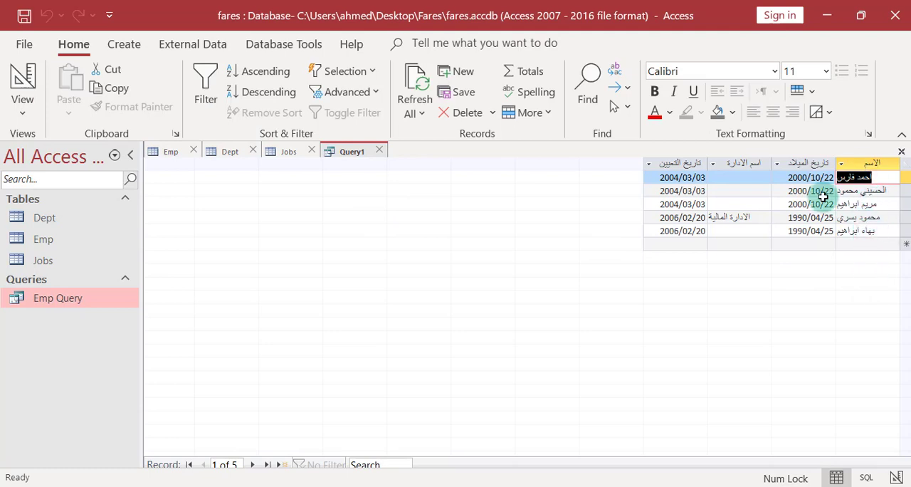
Set Query1 to return all records and view the full datasheet.
click(22, 83)
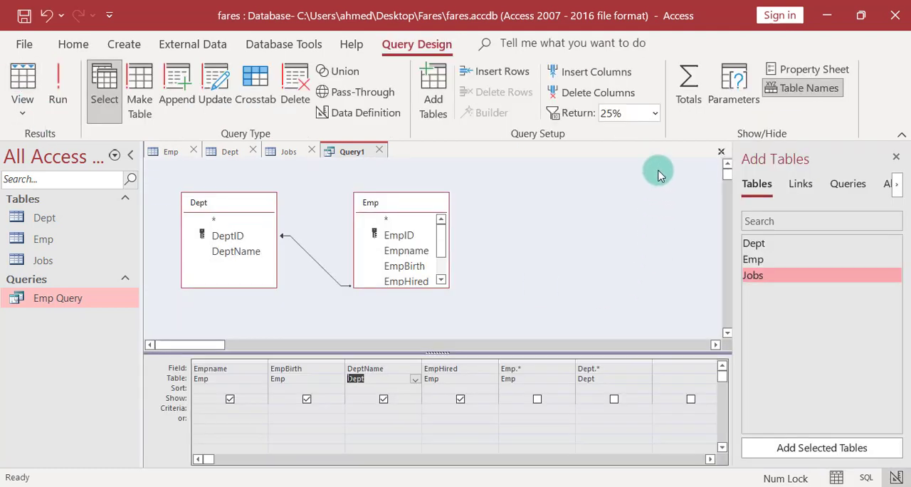
click(654, 113)
click(631, 231)
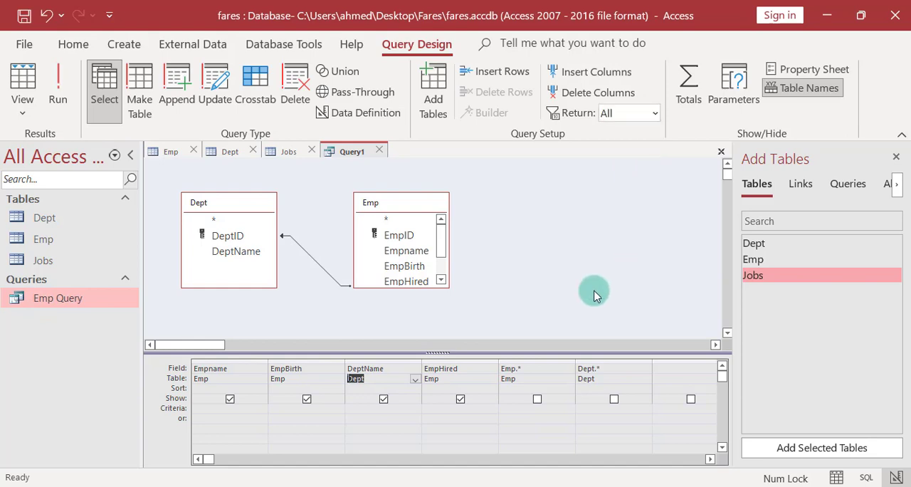
click(22, 83)
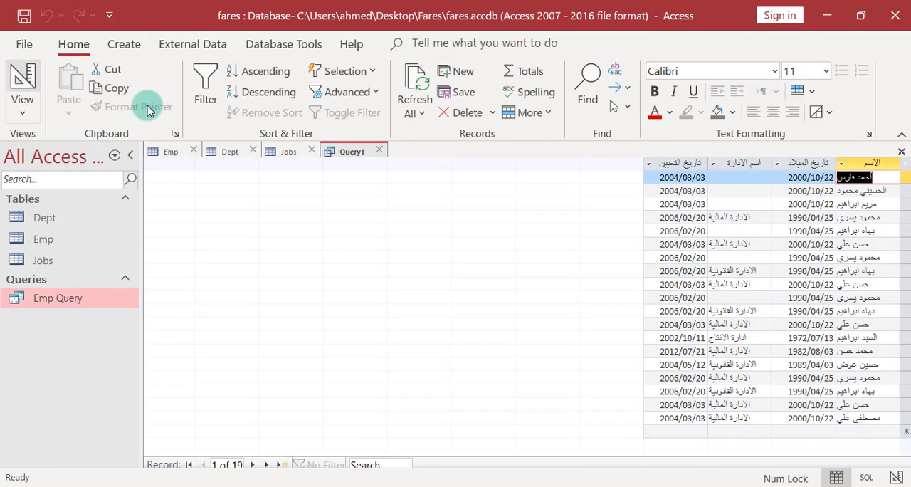
Set Query1's record return limit to 100 and view the resulting datasheet.
click(25, 83)
click(654, 113)
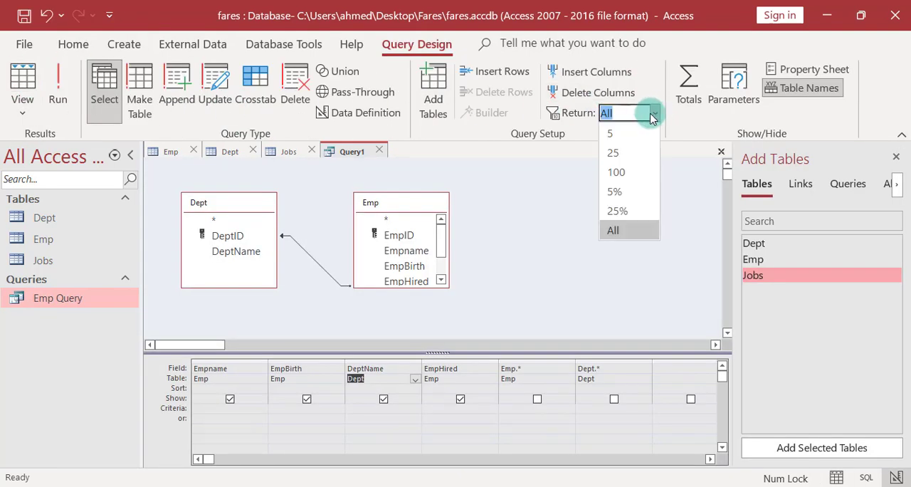
click(631, 171)
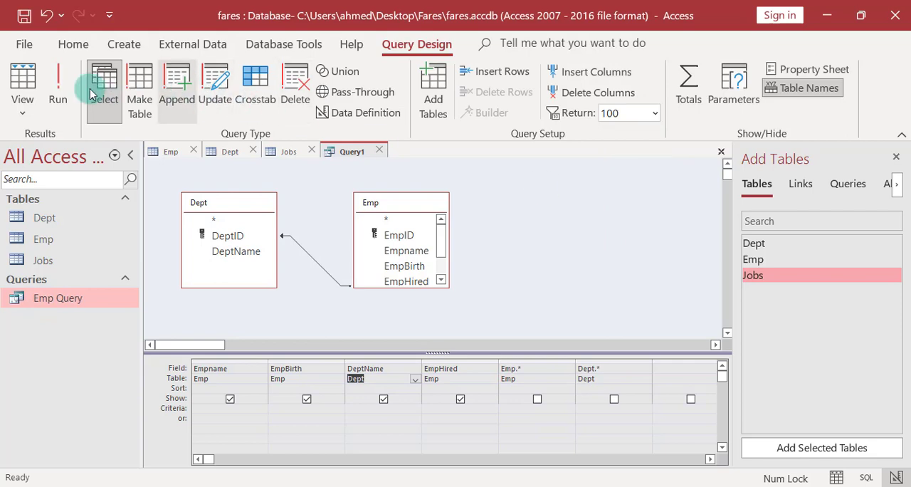
click(22, 83)
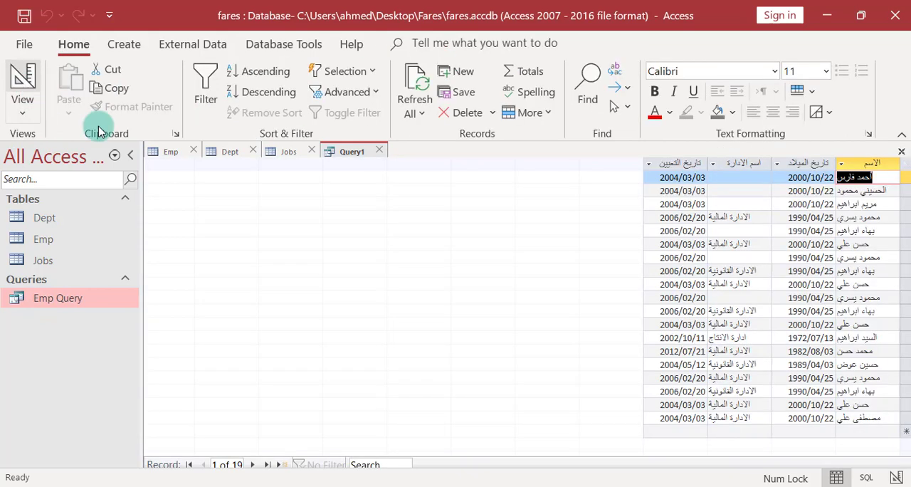
Show Query1 in SQL view and examine the TOP clause, the selected fields, the join type and the ON condition.
click(8, 79)
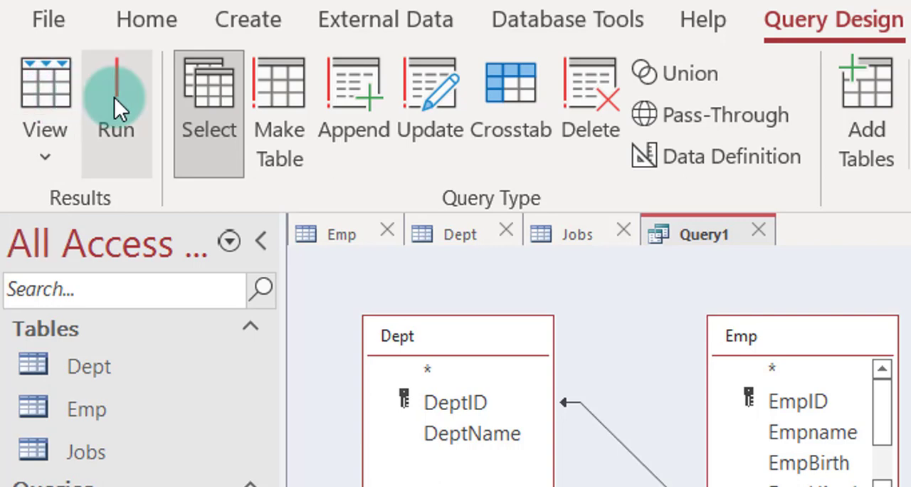
click(46, 156)
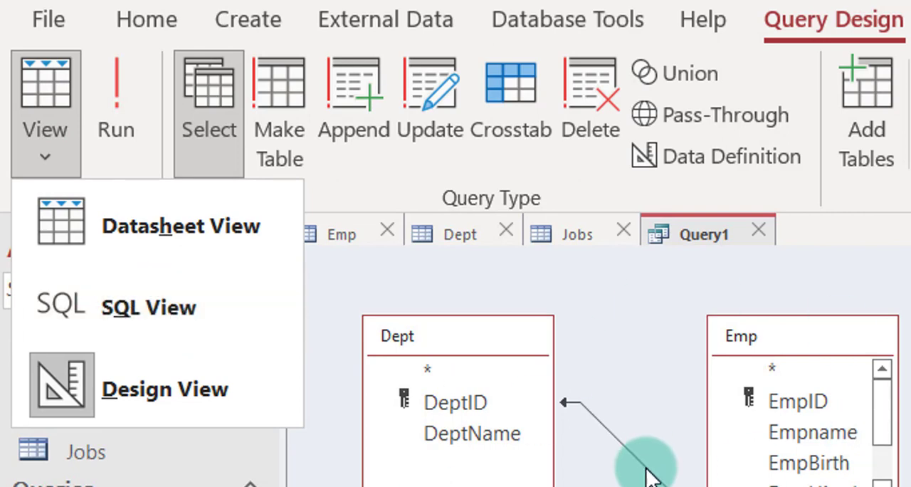
click(129, 307)
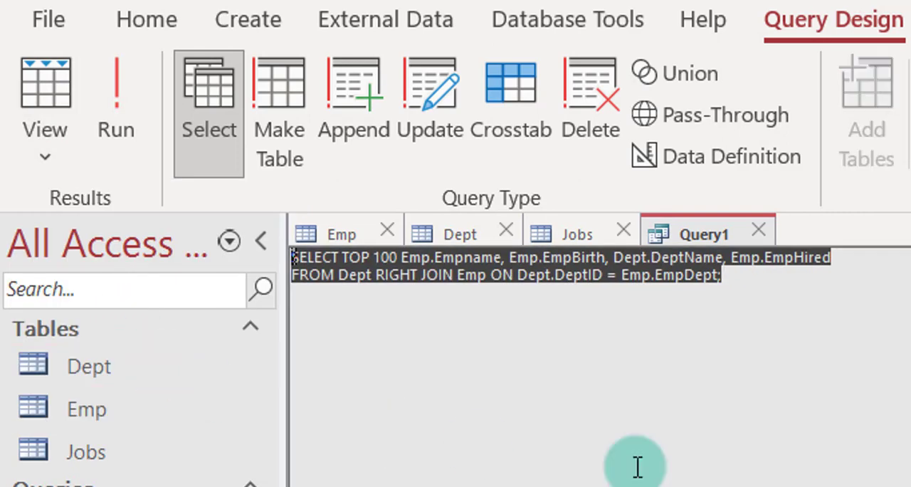
click(558, 280)
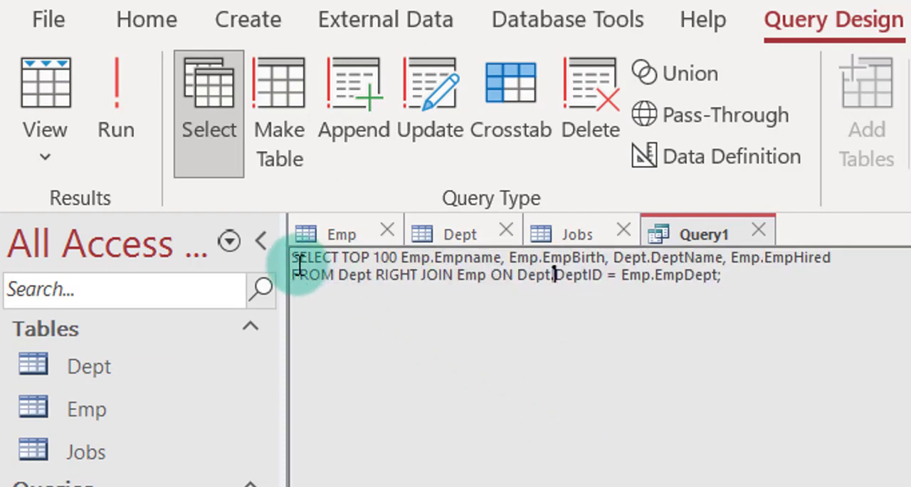
drag(369, 258, 424, 260)
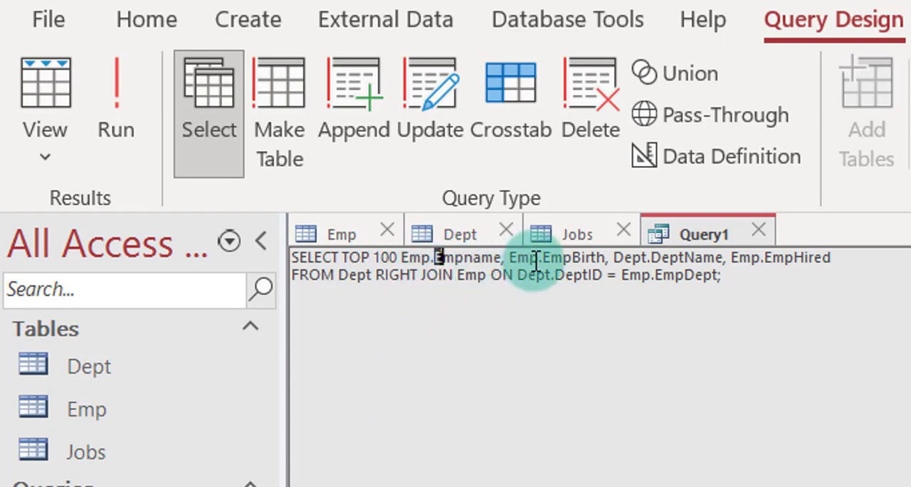
drag(511, 258, 580, 256)
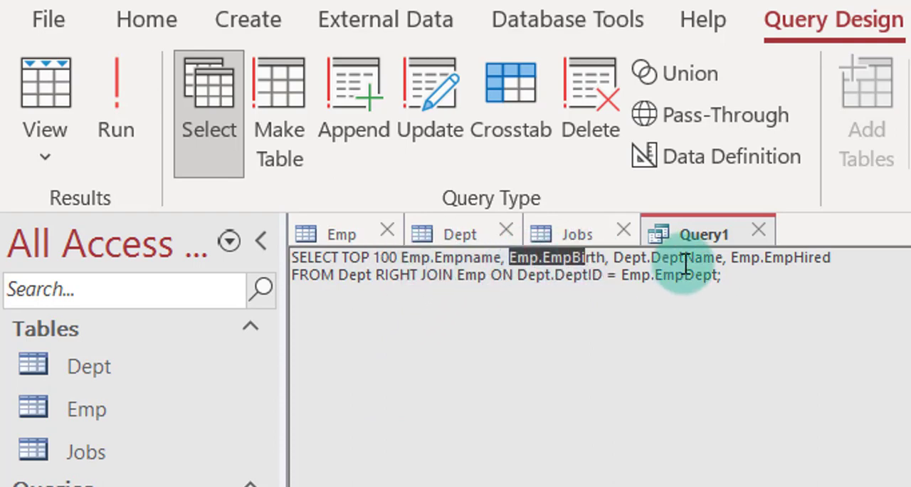
drag(651, 257, 688, 257)
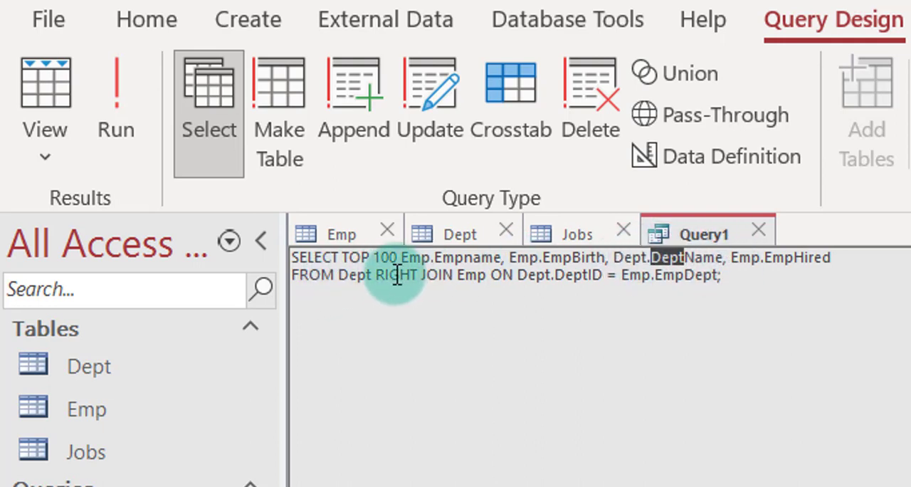
drag(374, 275, 416, 275)
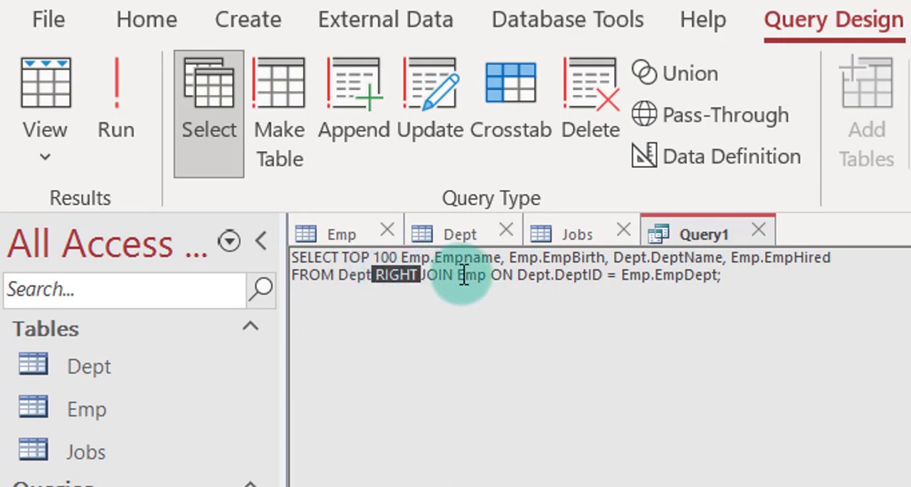
click(403, 276)
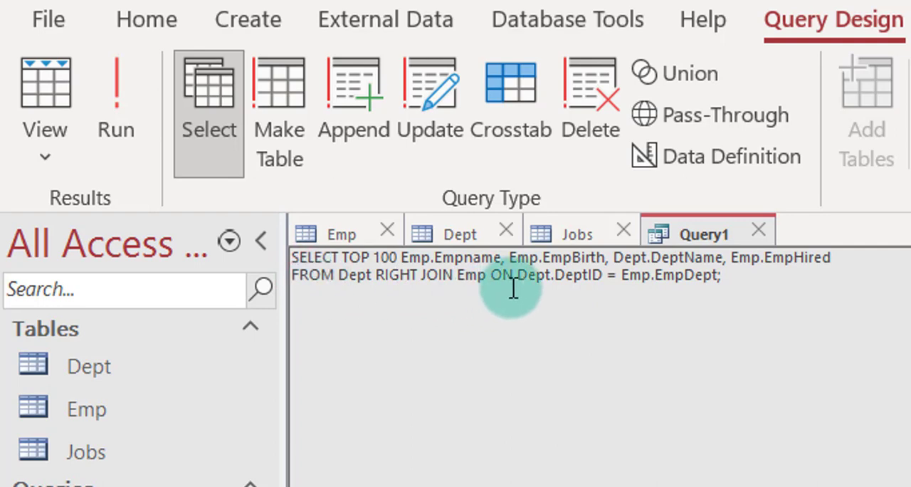
drag(491, 276, 714, 280)
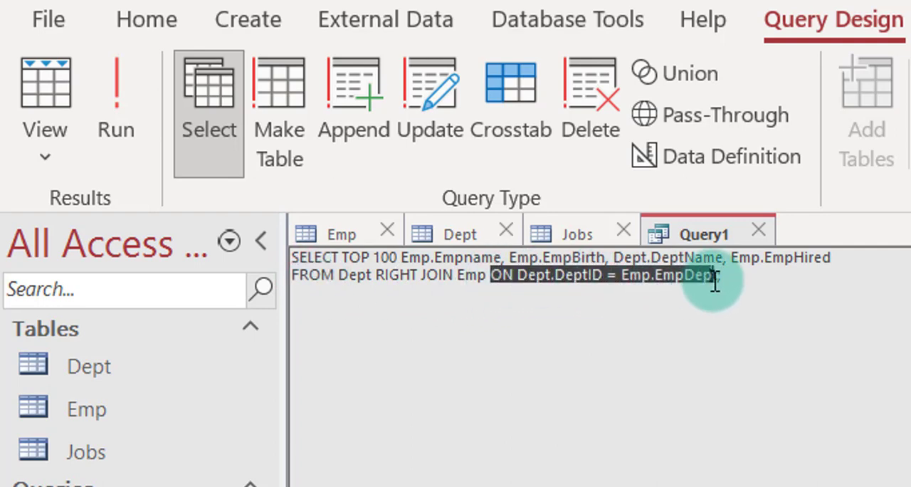
Return Query1 to Design view and set its record return limit to All.
click(48, 158)
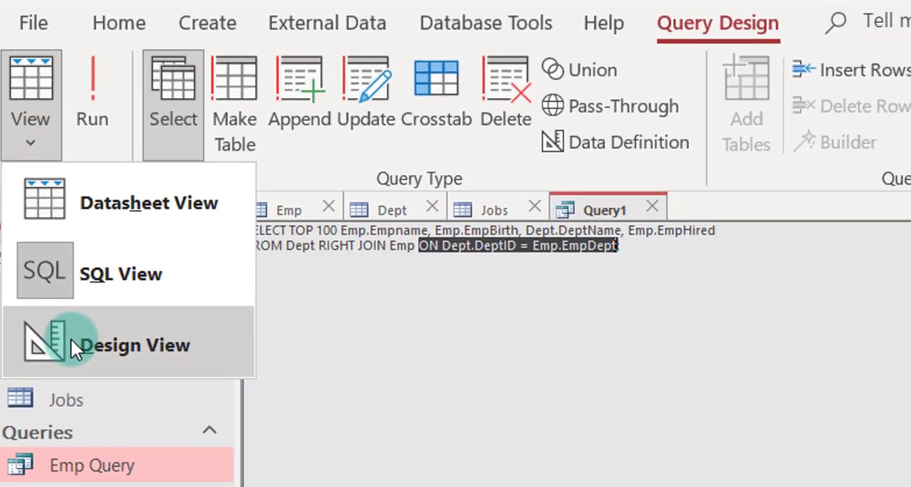
click(86, 389)
click(904, 126)
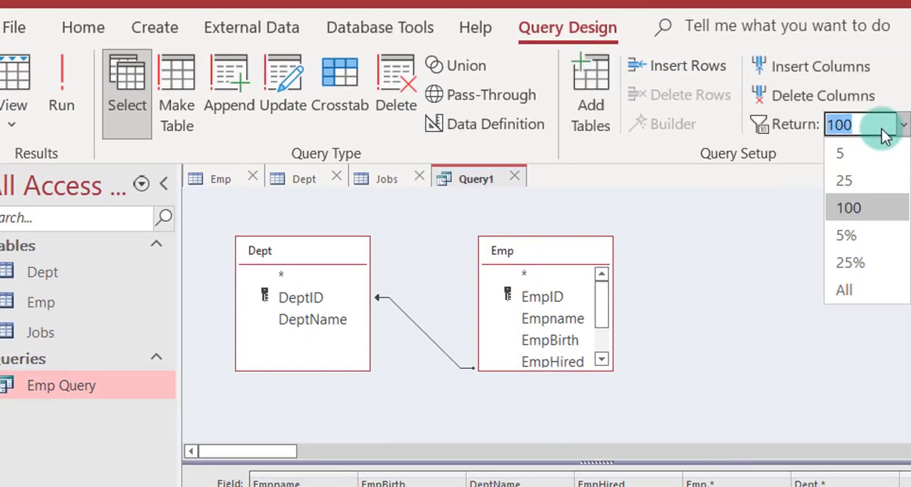
click(854, 292)
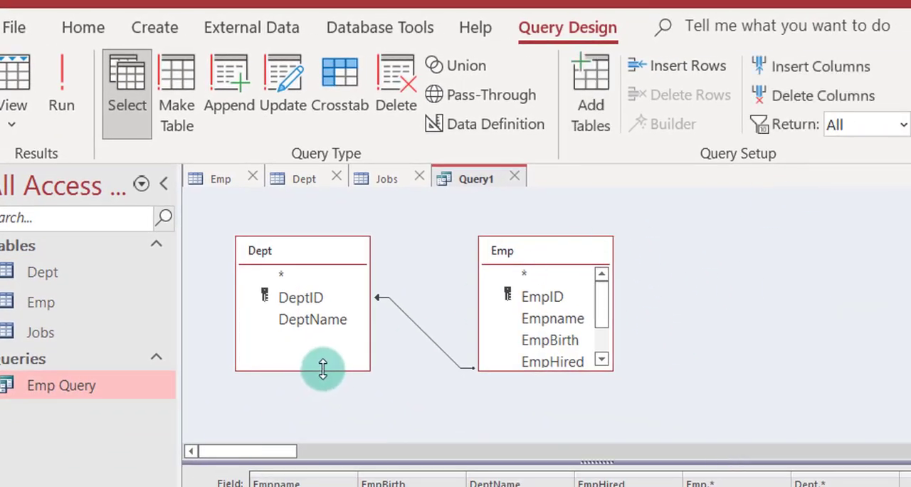
Change the Dept–Emp join to include only rows where the joined fields from both tables are equal.
double_click(407, 320)
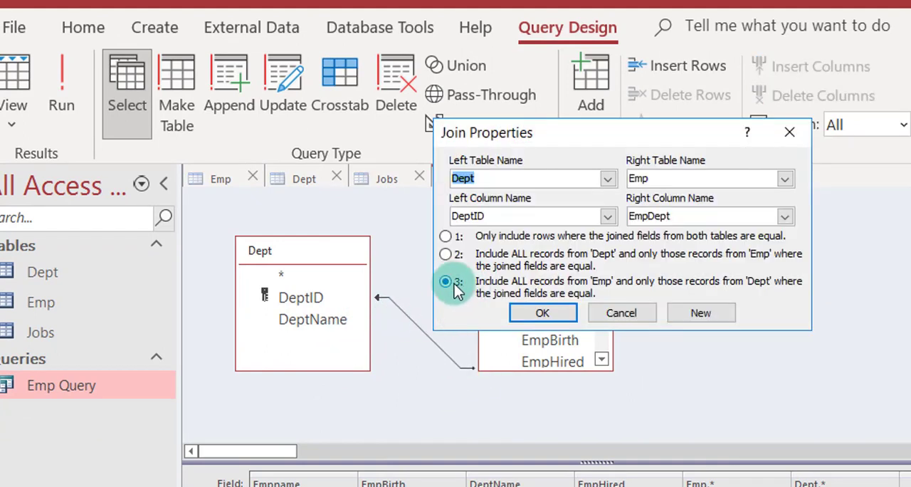
click(447, 237)
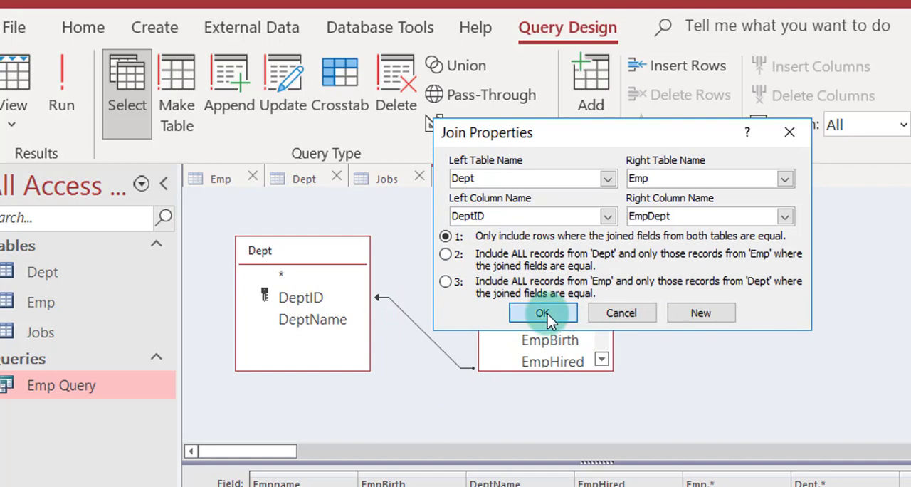
click(544, 314)
Show Query1 in SQL view and examine the join type in the FROM clause.
click(12, 127)
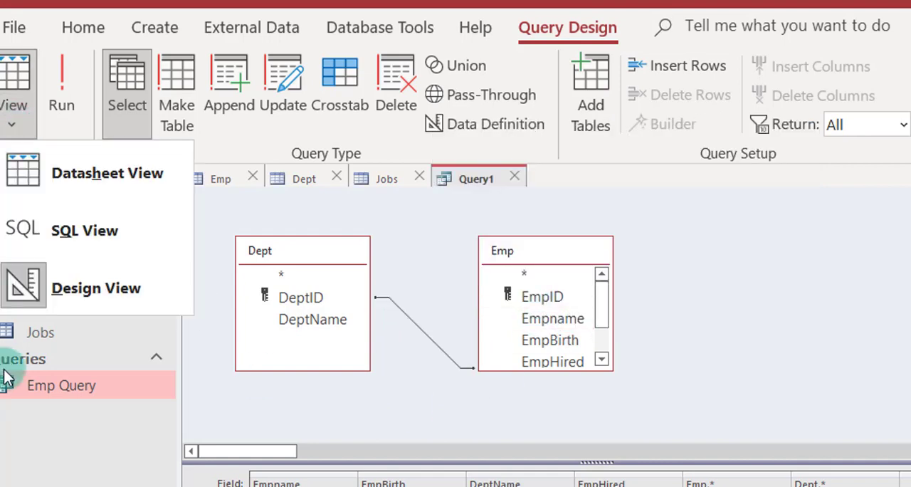
click(55, 247)
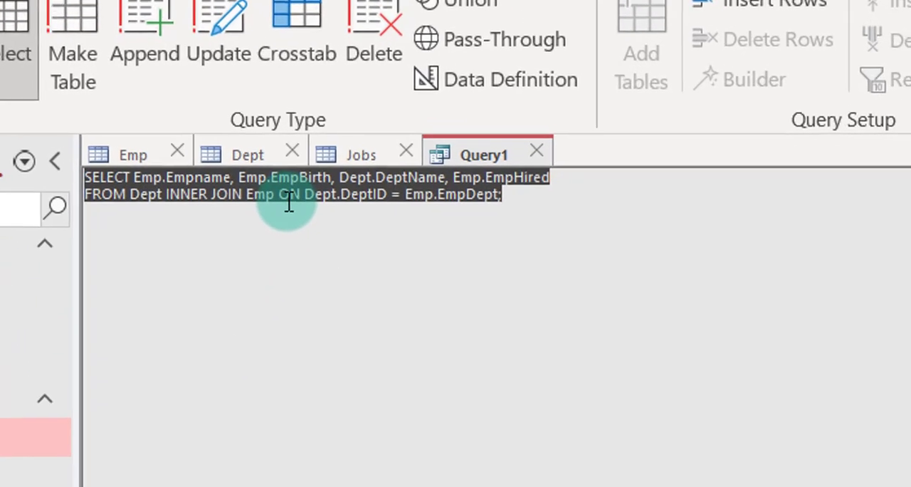
click(334, 208)
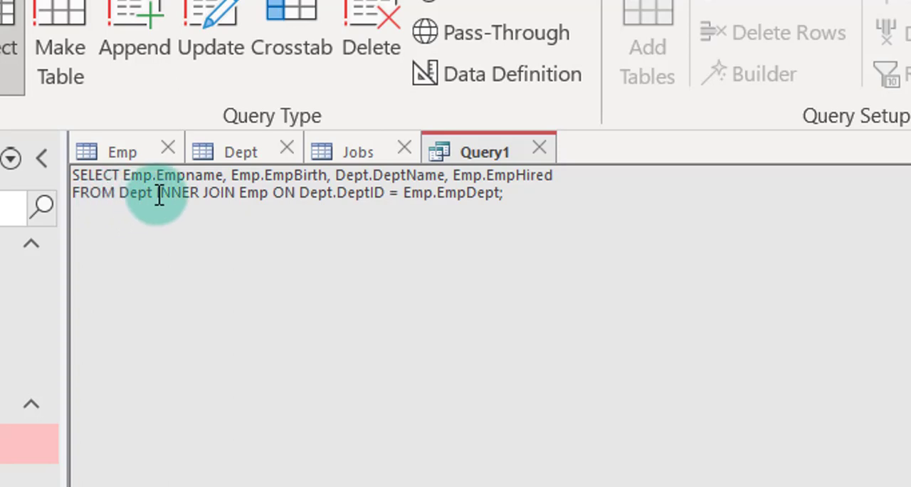
drag(157, 200, 197, 197)
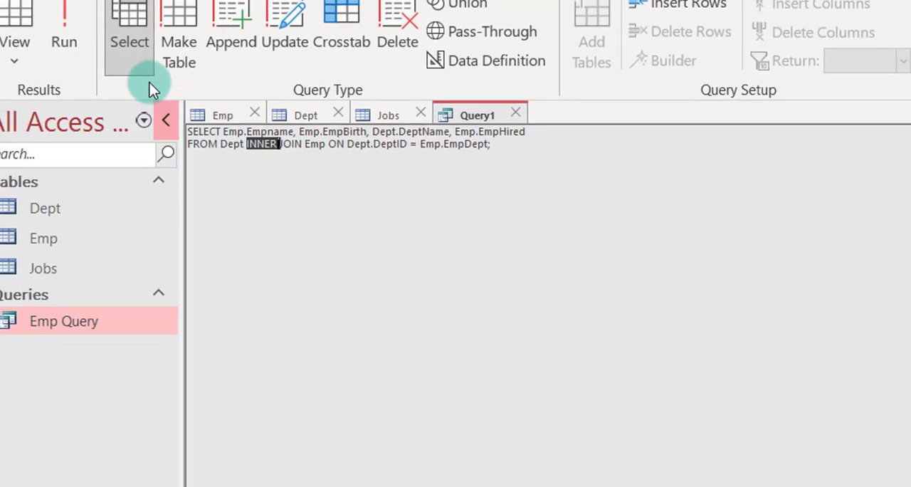
Return Query1 to Design view and hide the EmpHired, DeptName and EmpBirth columns from the output.
click(16, 61)
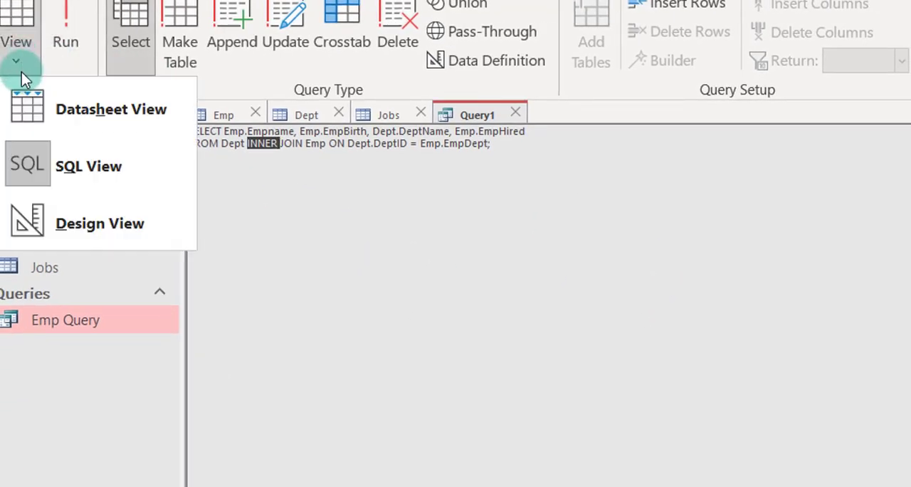
click(57, 218)
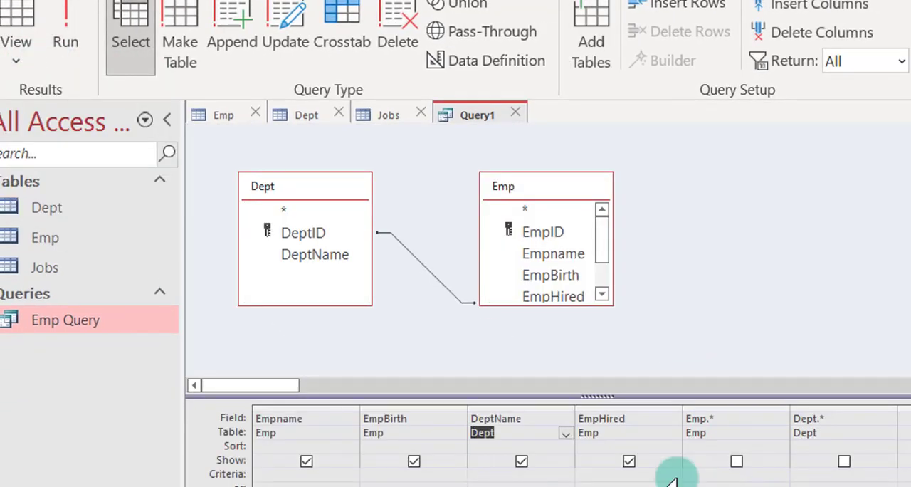
click(629, 462)
click(521, 461)
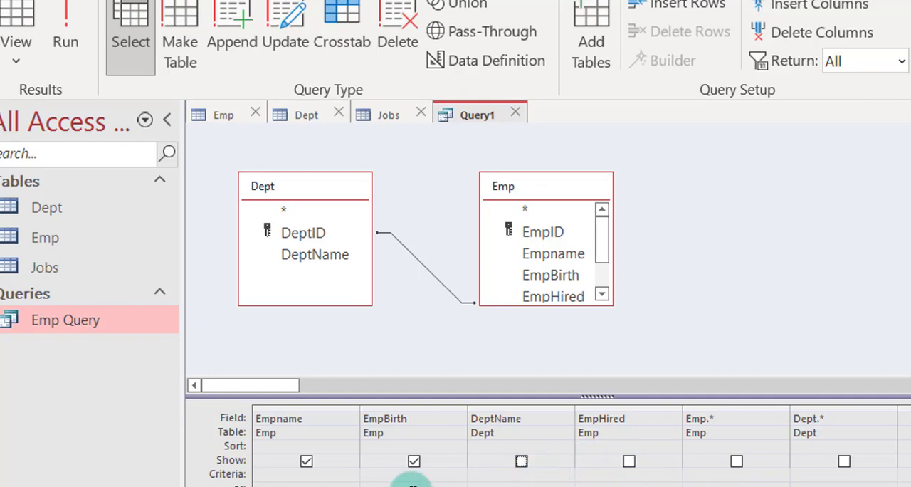
click(414, 461)
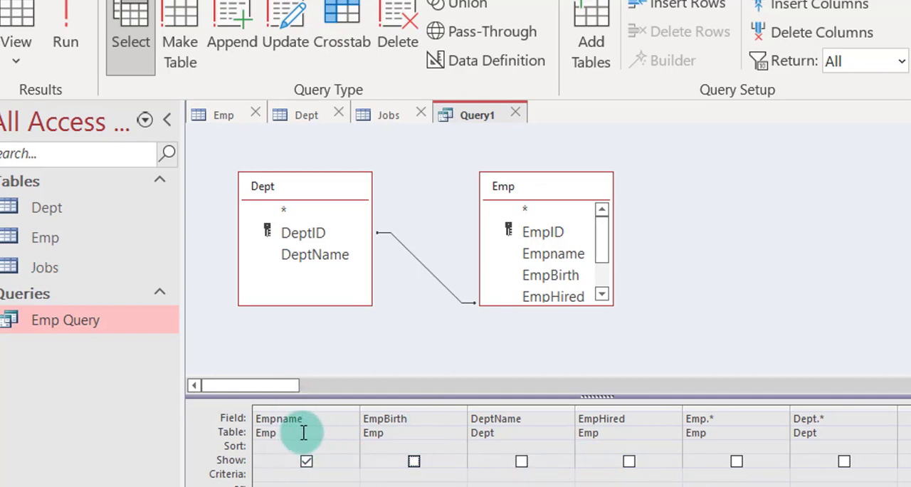
Show Query1 in SQL view and examine the selected field and the FROM clause's table and join type.
click(31, 63)
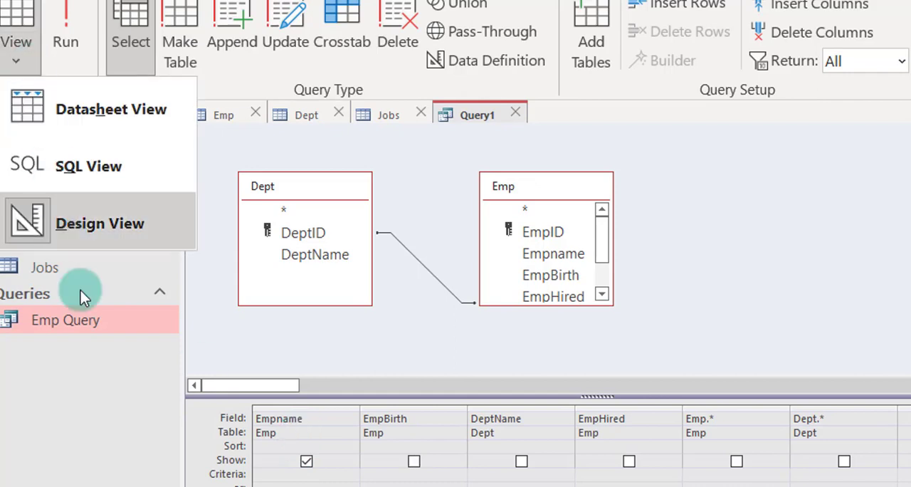
click(70, 171)
click(237, 139)
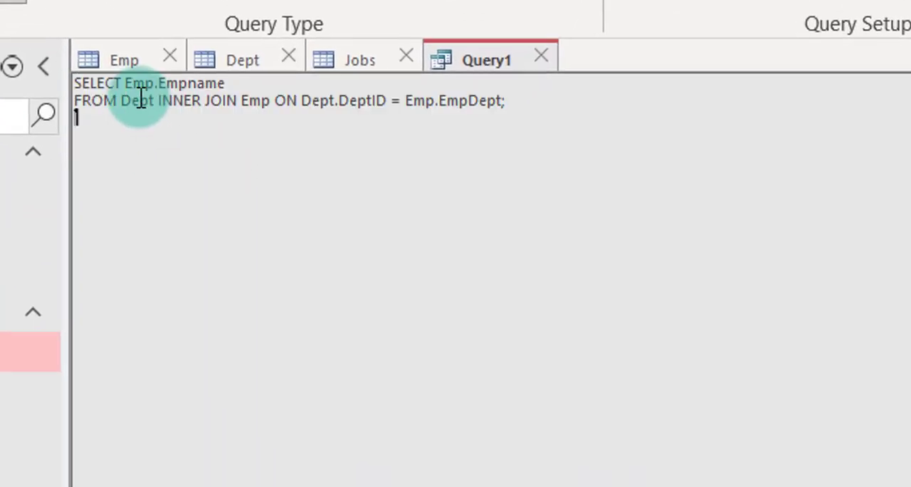
drag(126, 84, 227, 83)
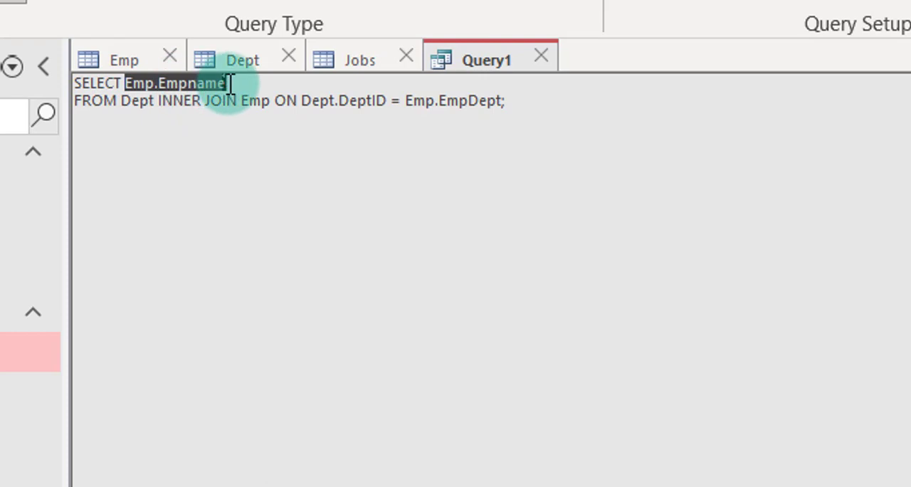
drag(119, 102, 201, 104)
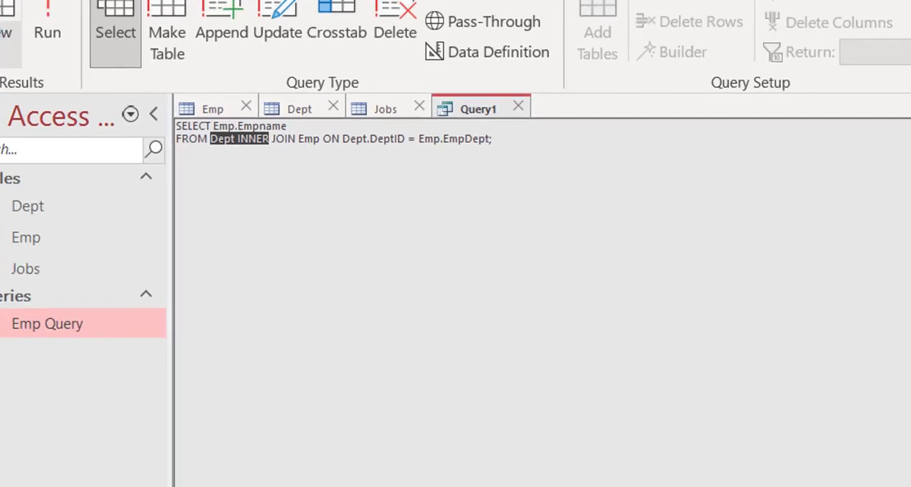
In Design view, hide the Empname column and add all fields of Dept and Emp as Dept.* and Emp.*.
click(10, 66)
click(45, 220)
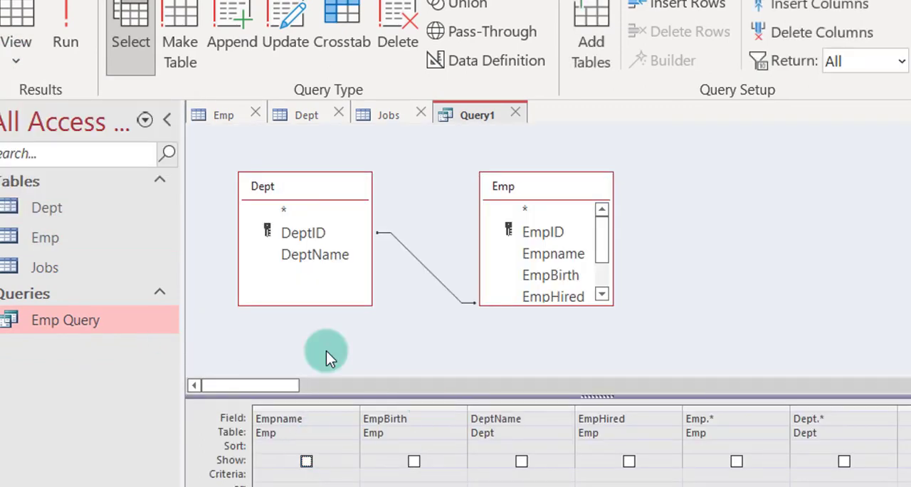
click(292, 211)
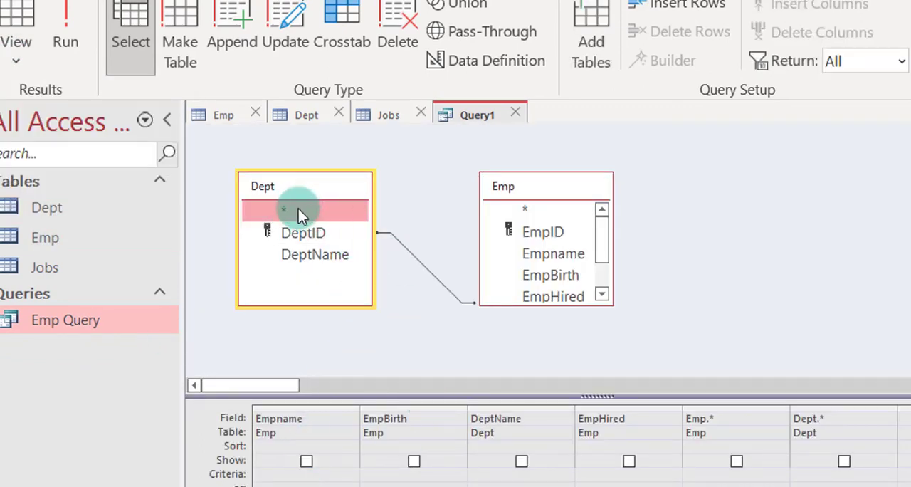
click(523, 211)
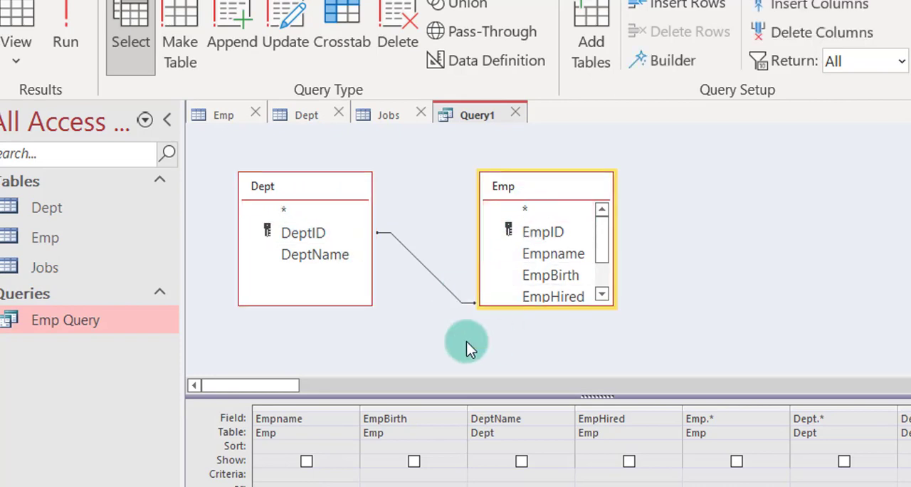
Examine the all-fields SELECT statement of Query1 in SQL view and return to Design view.
click(18, 60)
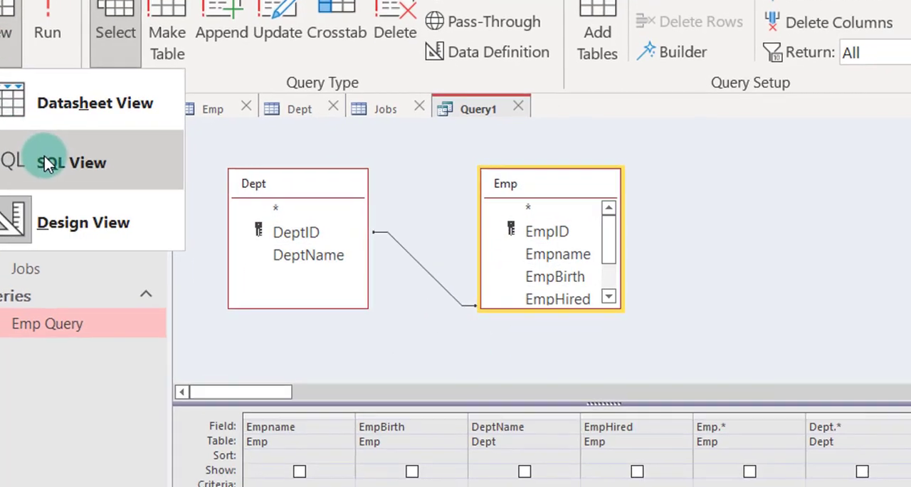
click(44, 156)
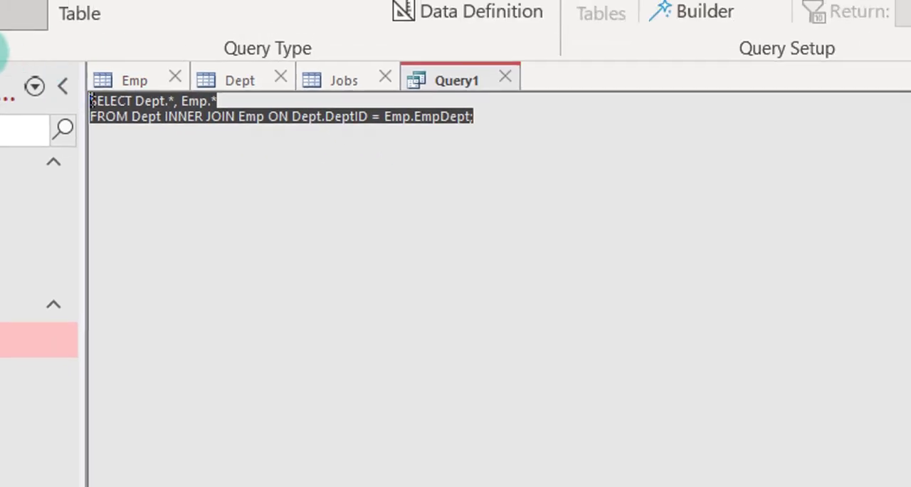
click(22, 118)
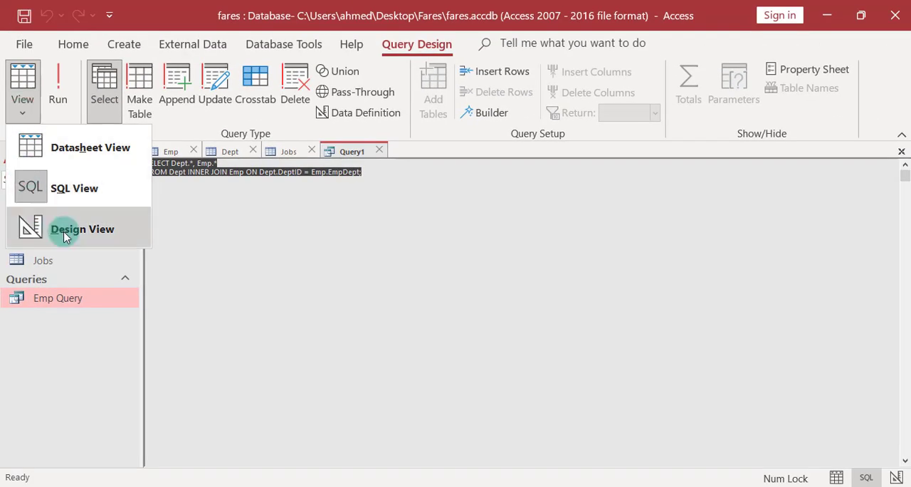
click(64, 236)
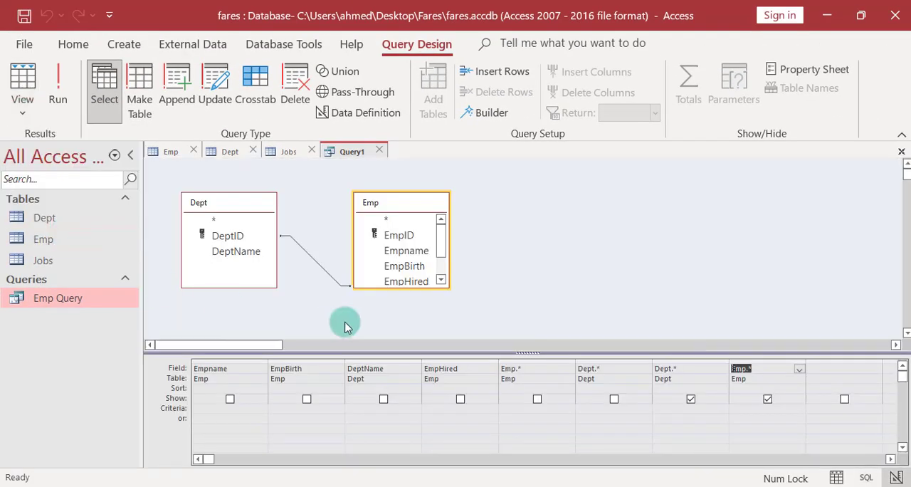